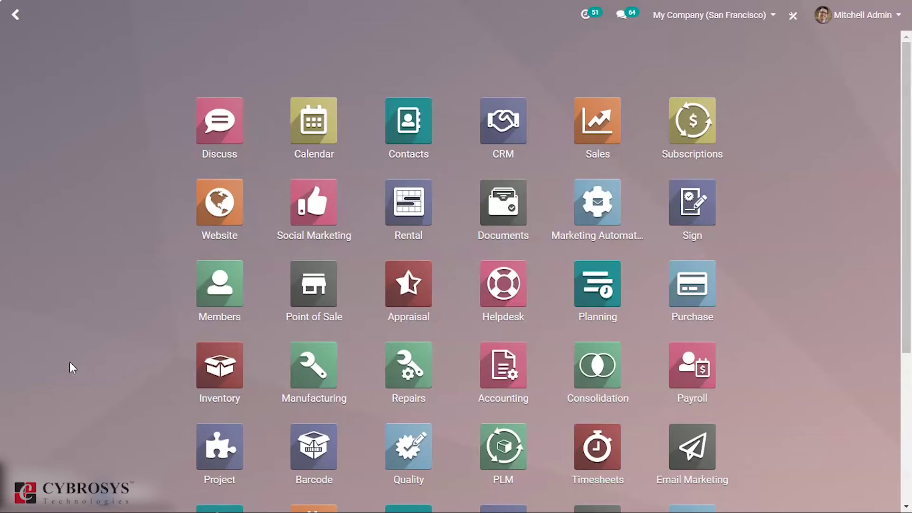
Step: Launch Accounting from an 'acc' search and open Configuration > Chart of Accounts
{"action": "type", "text": "acc"}
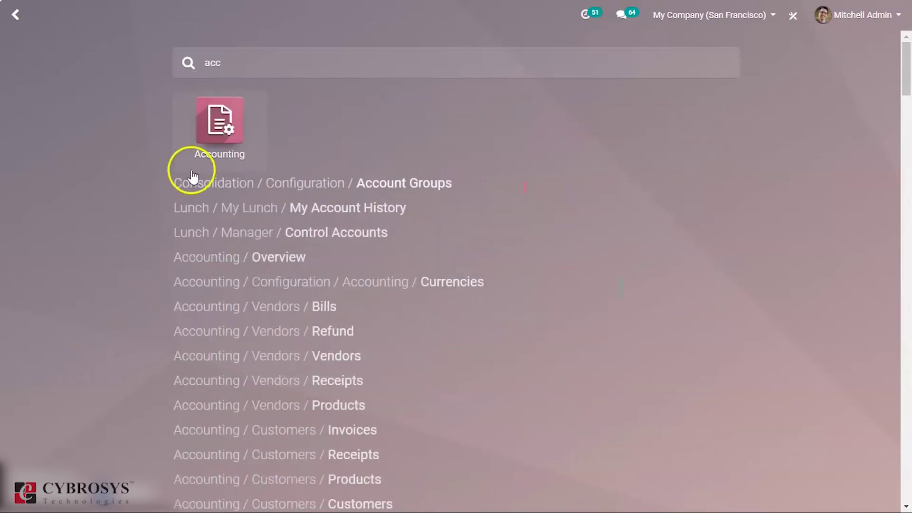
{"action": "left_click", "coordinate": [215, 145]}
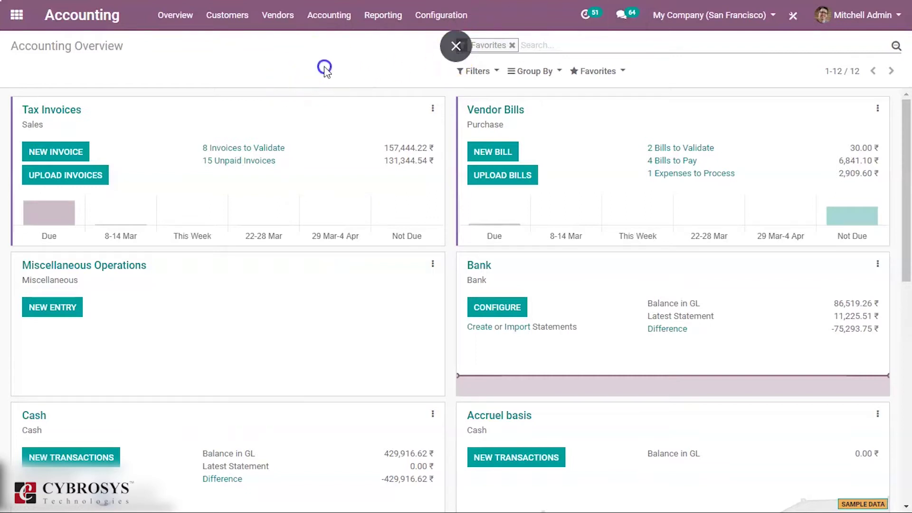
{"action": "left_click", "coordinate": [428, 19]}
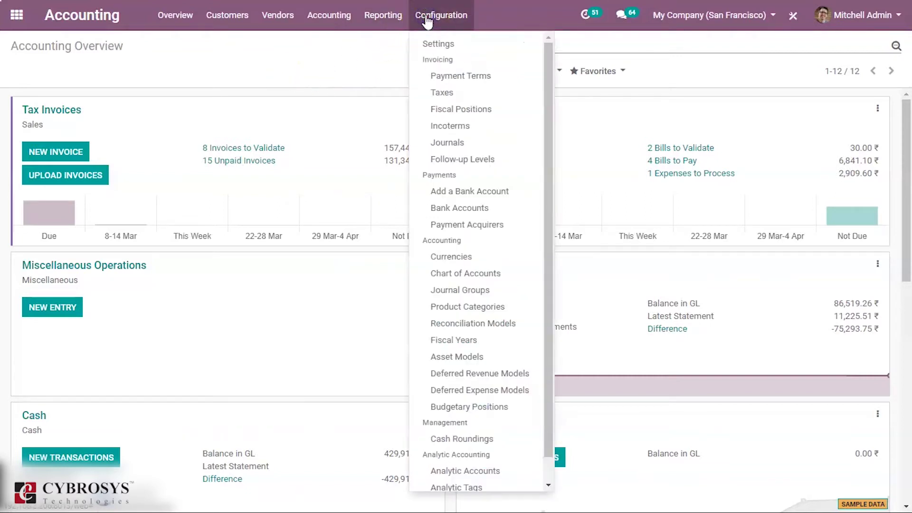
{"action": "left_click", "coordinate": [450, 275]}
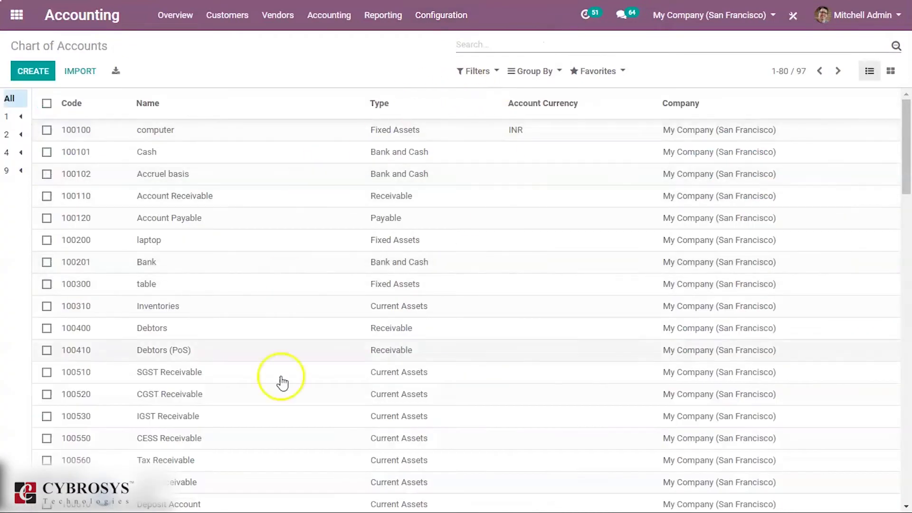
{"action": "mouse_move", "coordinate": [906, 169]}
{"action": "left_mouse_down"}
{"action": "mouse_move", "coordinate": [906, 456]}
{"action": "mouse_move", "coordinate": [906, 156]}
{"action": "left_mouse_up"}
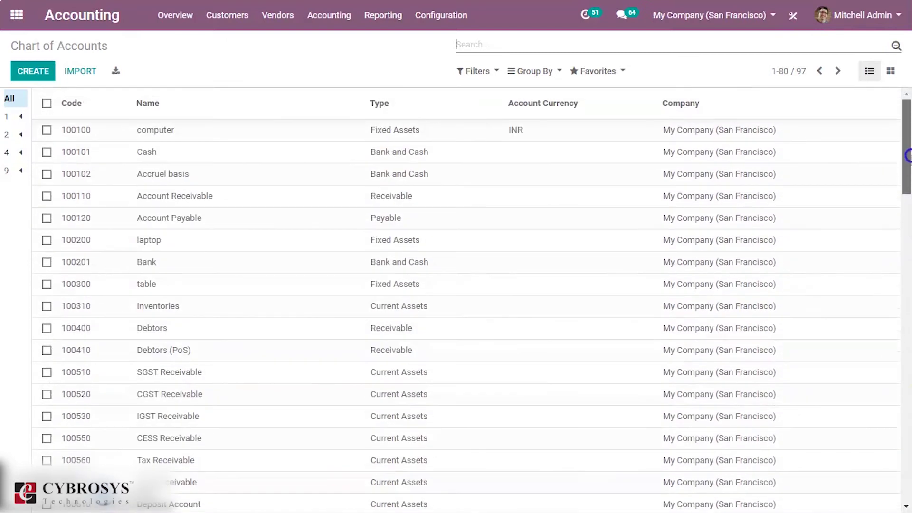
Step: Create a new account record with its Type set to Current Assets
{"action": "left_click", "coordinate": [44, 76]}
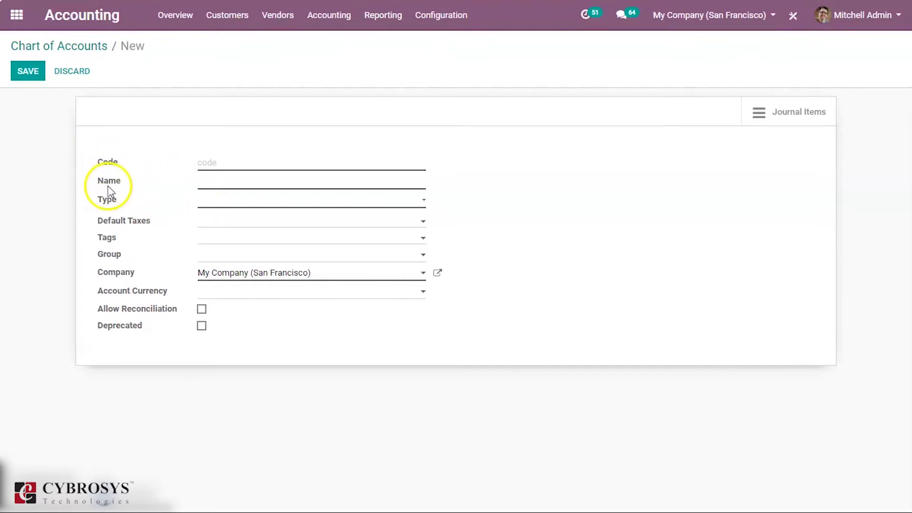
{"action": "left_click", "coordinate": [218, 200]}
{"action": "scroll", "coordinate": [238, 264], "scroll_direction": "down", "scroll_amount": 2}
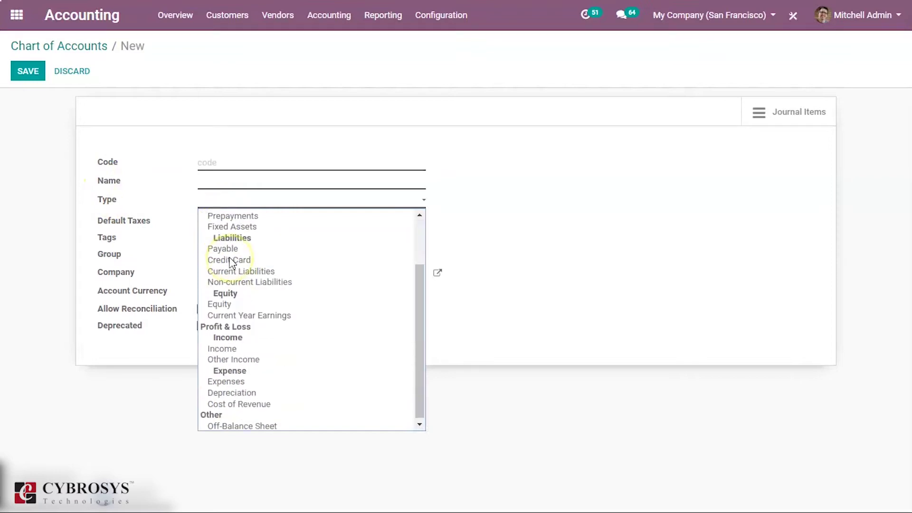
{"action": "scroll", "coordinate": [259, 361], "scroll_direction": "up", "scroll_amount": 2}
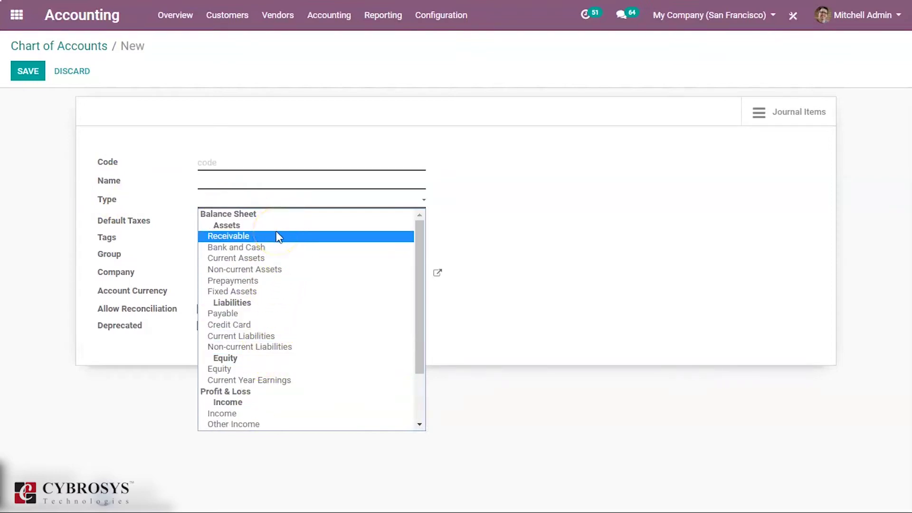
{"action": "left_click", "coordinate": [270, 258]}
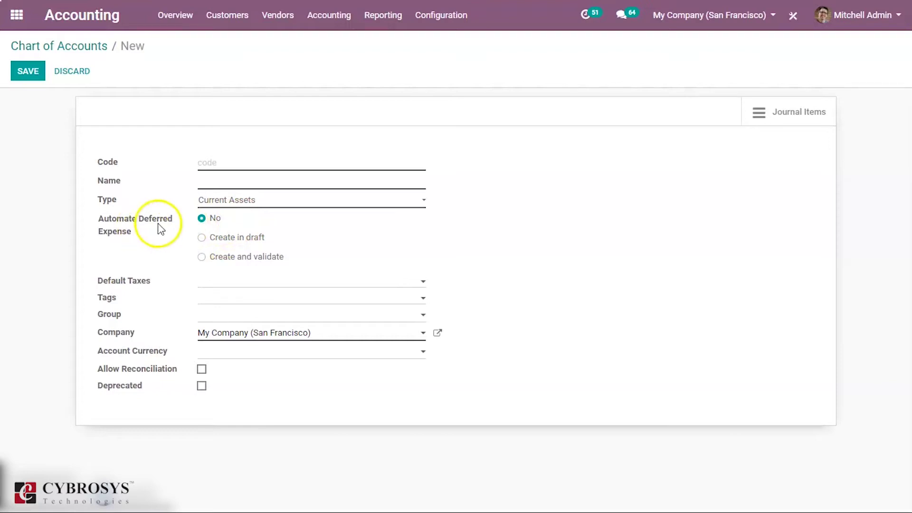
Step: Change the account type to Current Liabilities and set Automate Deferred Revenue to 'Create and validate'
{"action": "left_click", "coordinate": [238, 200]}
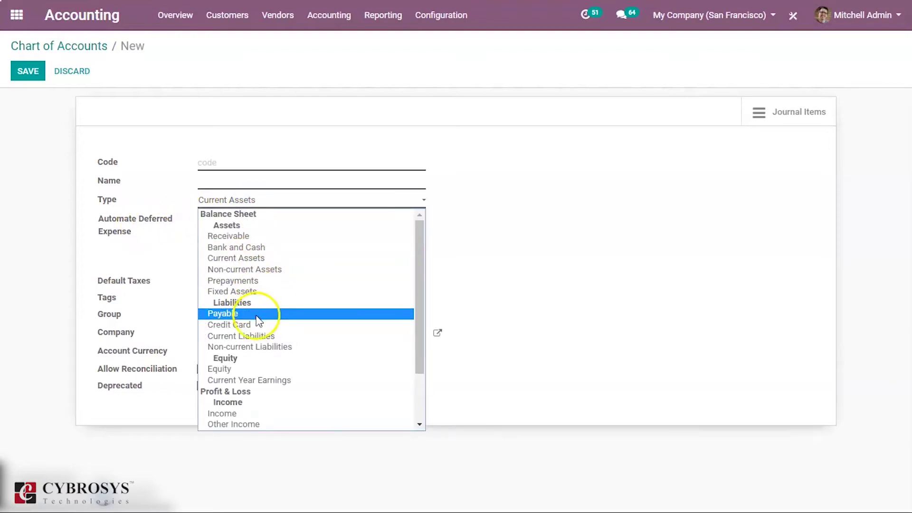
{"action": "left_click", "coordinate": [253, 335]}
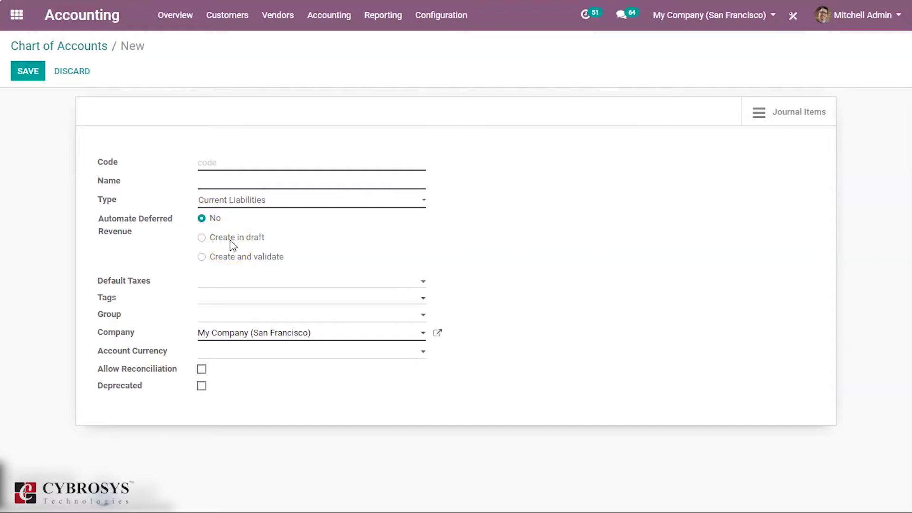
{"action": "left_click", "coordinate": [202, 259]}
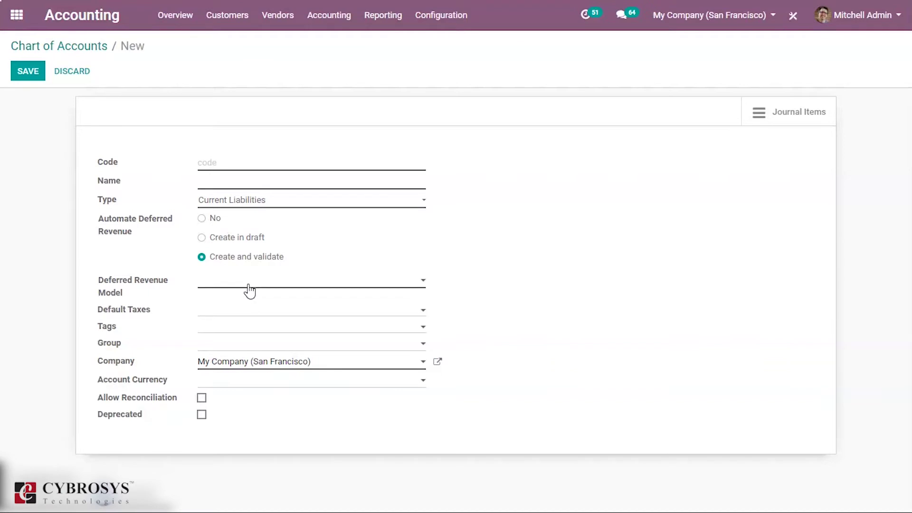
{"action": "left_click", "coordinate": [226, 316]}
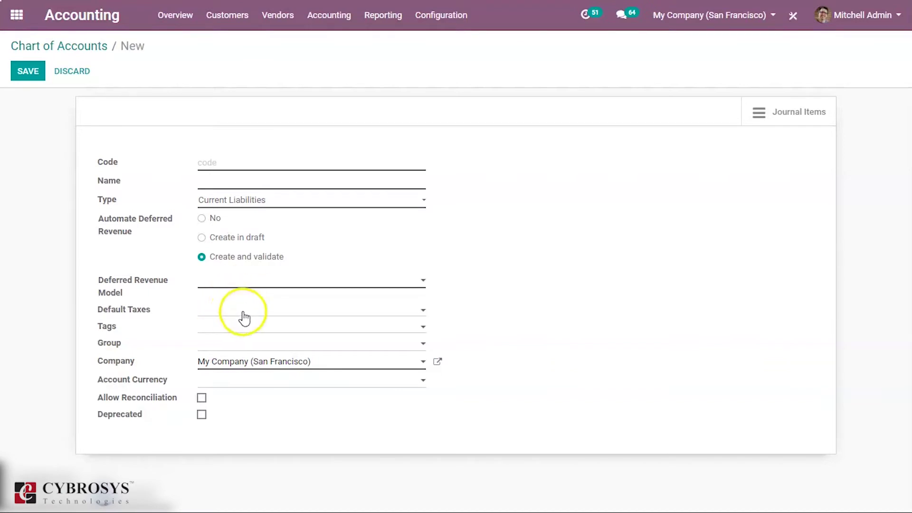
{"action": "left_click", "coordinate": [223, 312]}
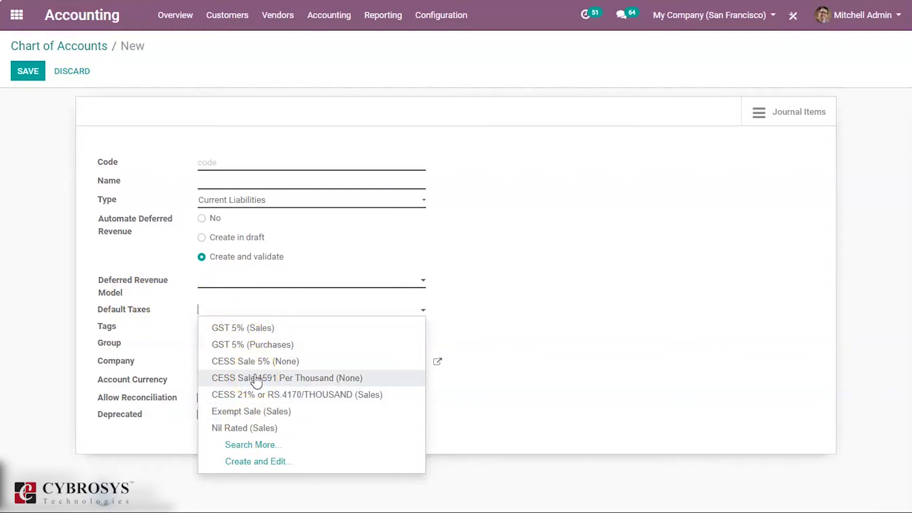
{"action": "left_click", "coordinate": [305, 304]}
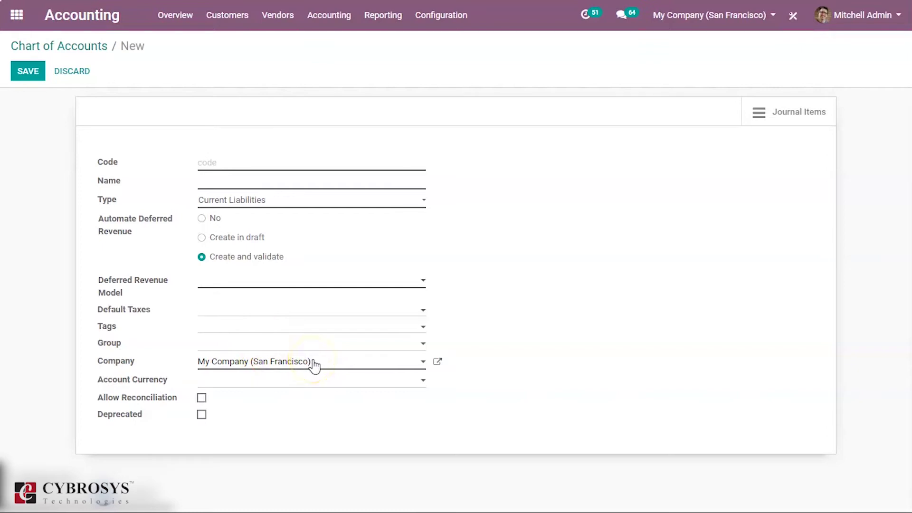
{"action": "left_click", "coordinate": [302, 381]}
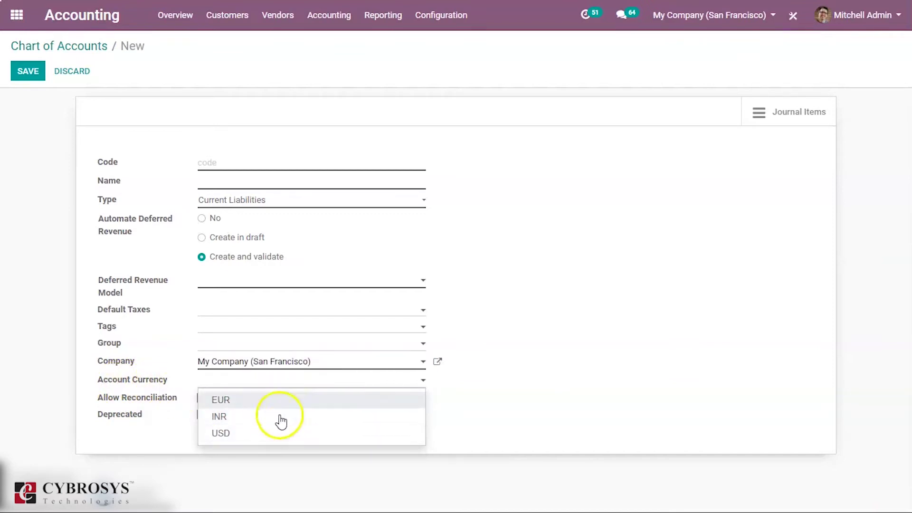
{"action": "left_click", "coordinate": [131, 361]}
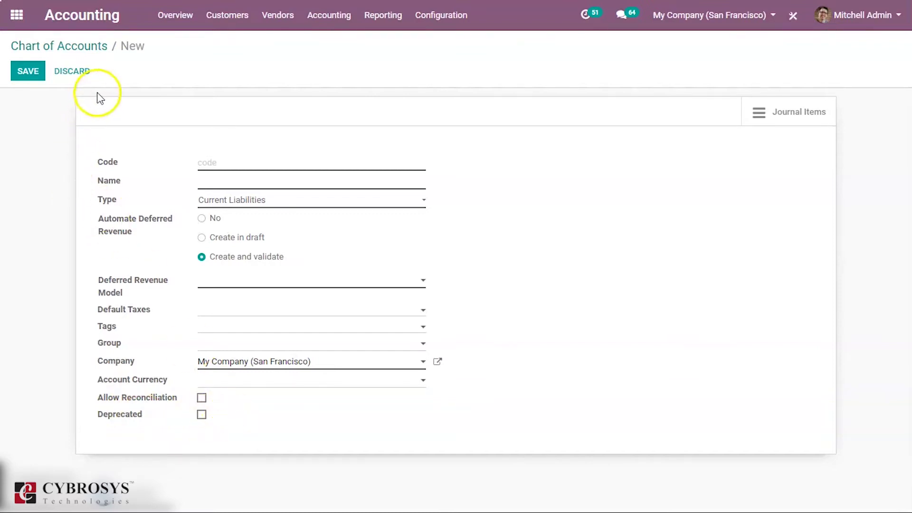
Step: Save account code 987456 named 'Demo account' with type Income
{"action": "left_click", "coordinate": [225, 163]}
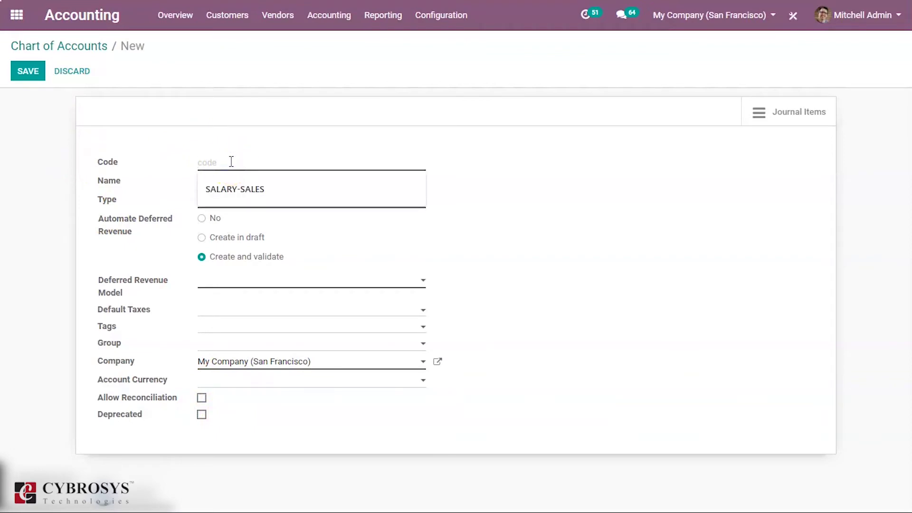
{"action": "type", "text": "98"}
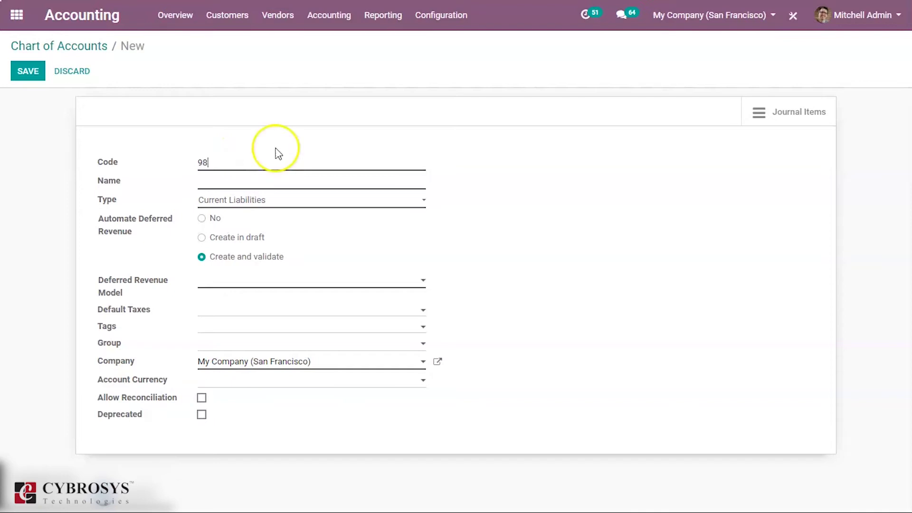
{"action": "type", "text": "7456"}
{"action": "left_click", "coordinate": [283, 180]}
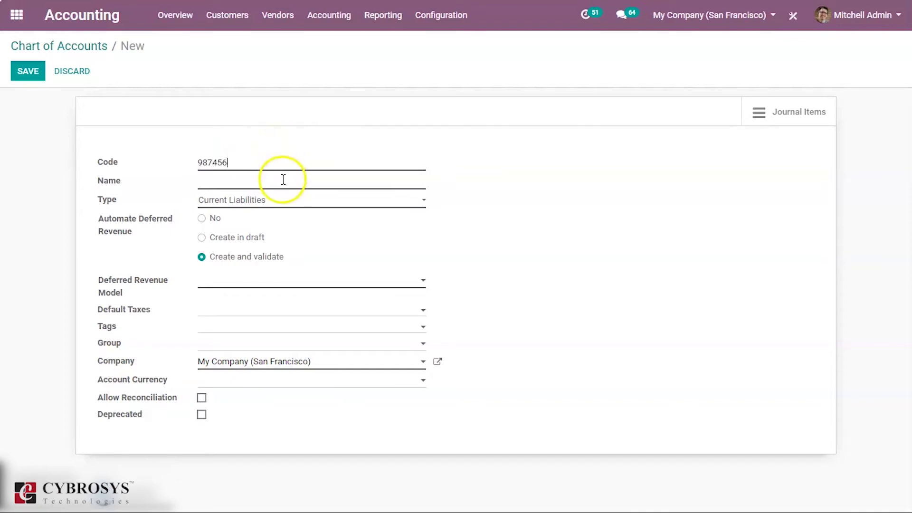
{"action": "type", "text": "Demo account"}
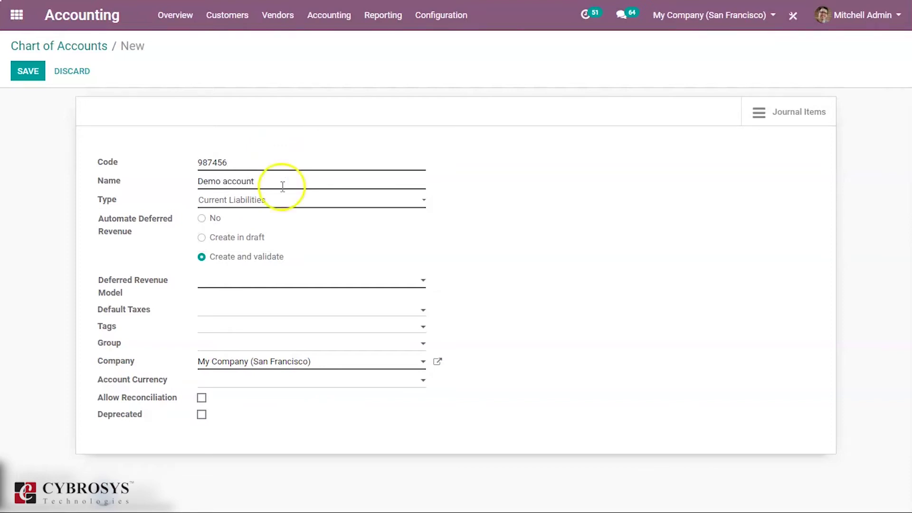
{"action": "left_click", "coordinate": [286, 200]}
{"action": "scroll", "coordinate": [298, 260], "scroll_direction": "down", "scroll_amount": 2}
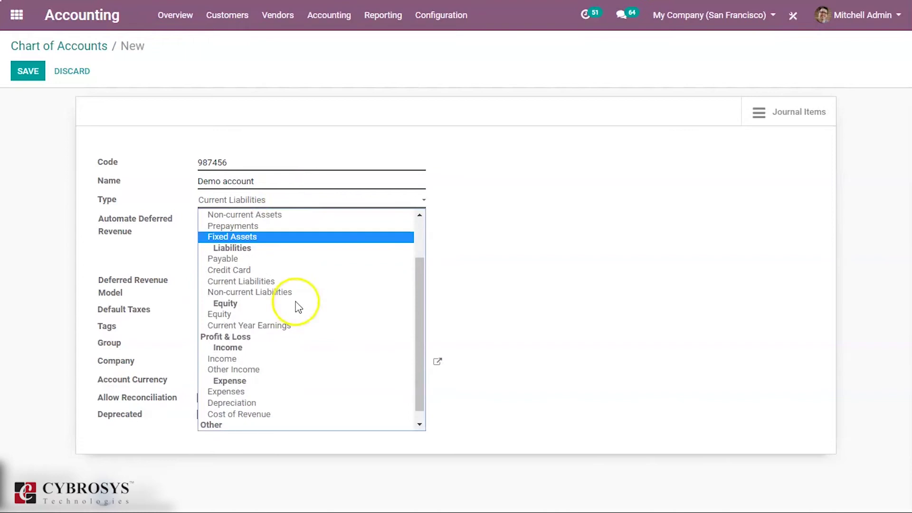
{"action": "left_click", "coordinate": [269, 352]}
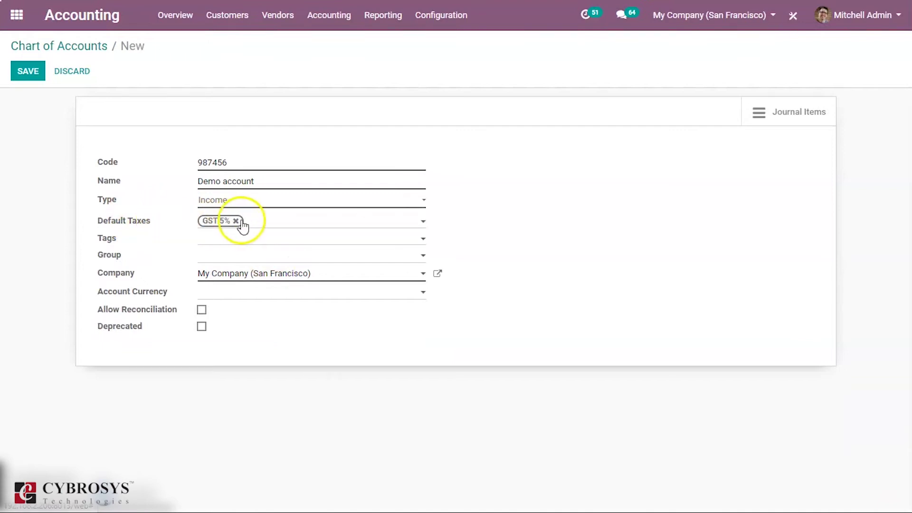
{"action": "left_click", "coordinate": [30, 72]}
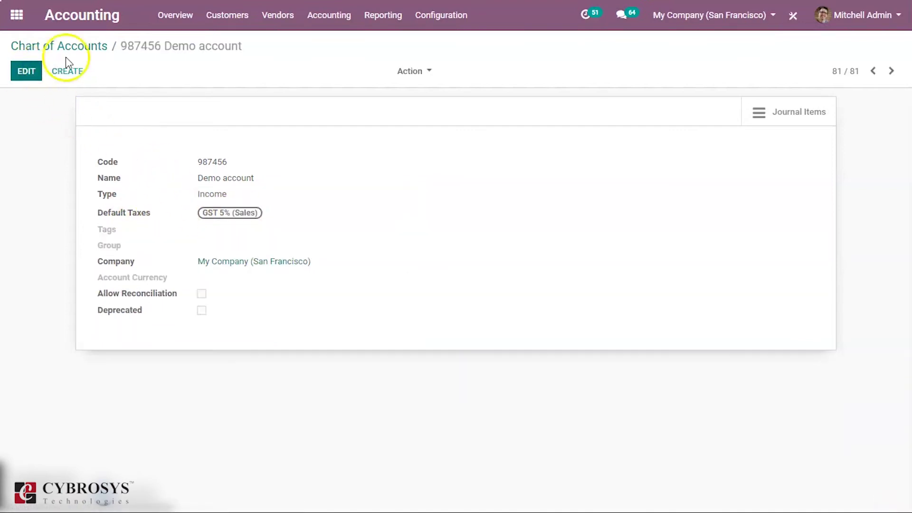
Step: From Vendors > Products, open Corner Desk Black's Office Furniture category for editing
{"action": "left_click", "coordinate": [276, 21]}
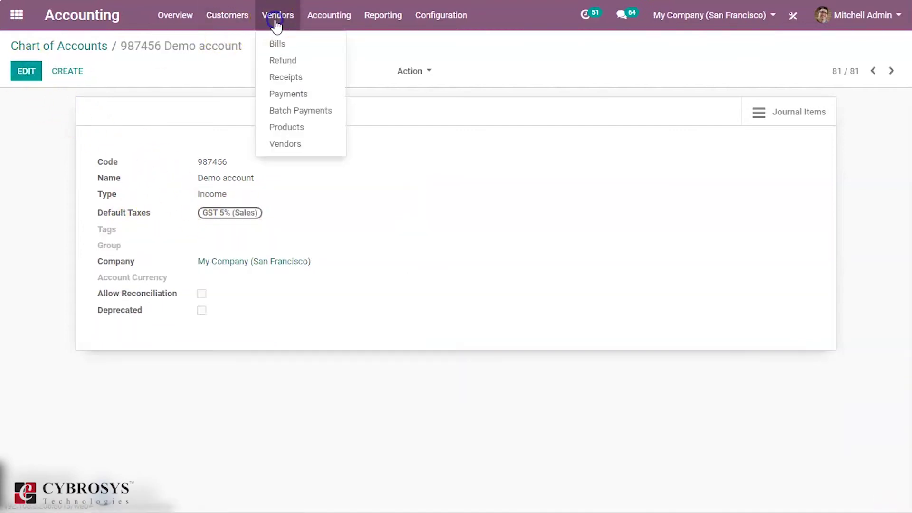
{"action": "left_click", "coordinate": [284, 133]}
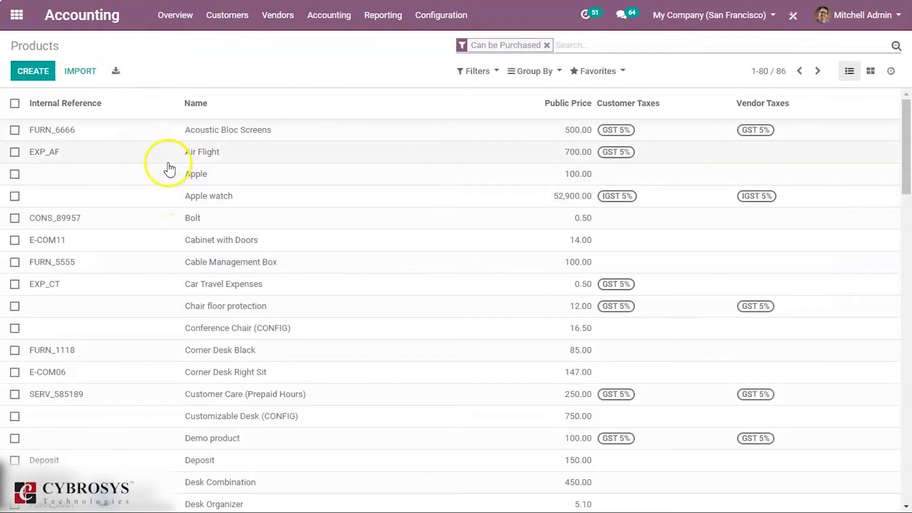
{"action": "left_click", "coordinate": [214, 357]}
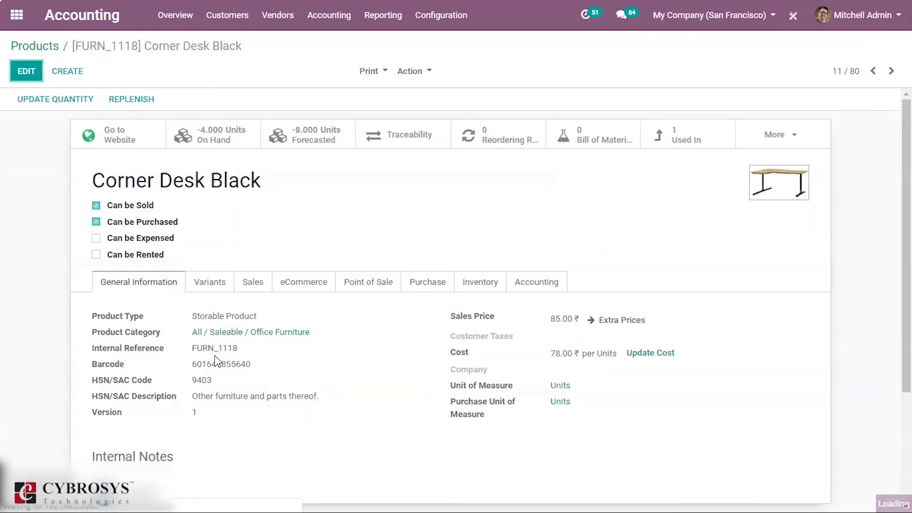
{"action": "left_click", "coordinate": [231, 334]}
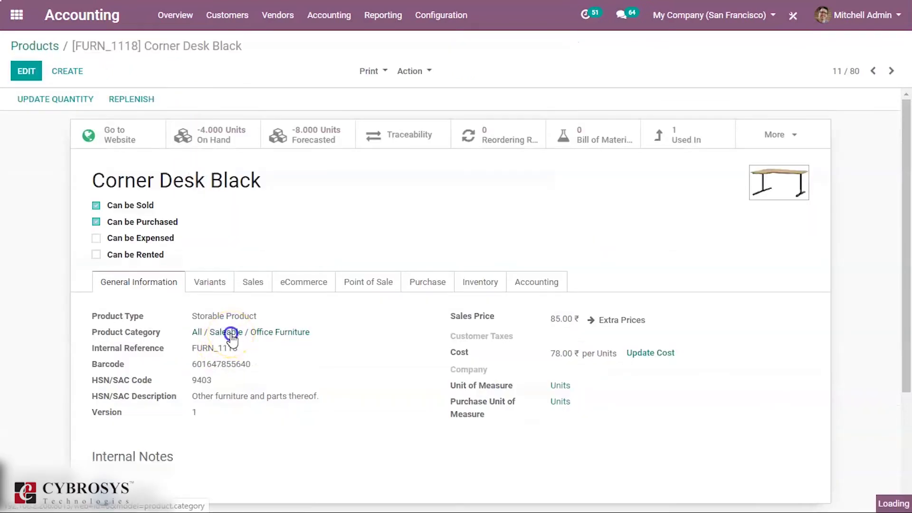
{"action": "left_click", "coordinate": [26, 71]}
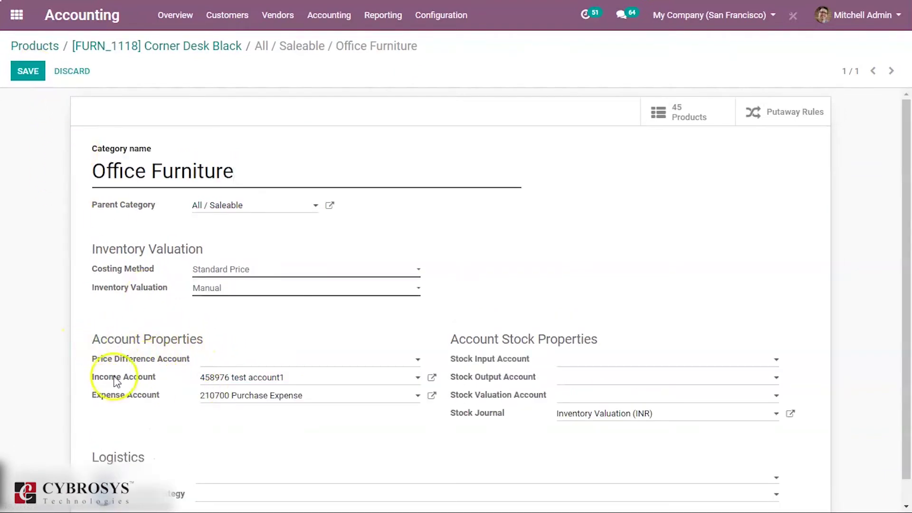
Step: Save 987456 Demo account as Office Furniture's income account and return to Corner Desk Black
{"action": "left_click", "coordinate": [336, 377]}
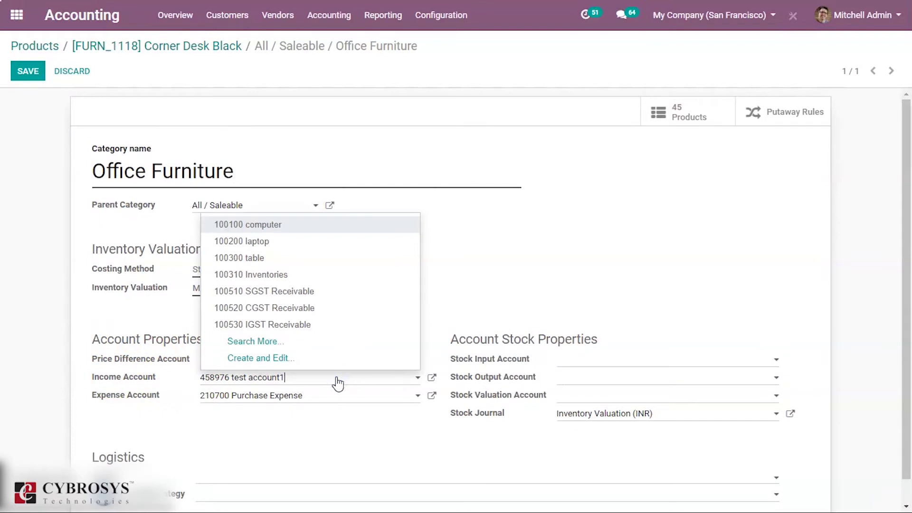
{"action": "key", "text": "BackSpace"}
{"action": "key", "text": "BackSpace"}
{"action": "key", "text": "BackSpace"}
{"action": "key", "text": "BackSpace"}
{"action": "key", "text": "BackSpace"}
{"action": "key", "text": "BackSpace"}
{"action": "key", "text": "BackSpace"}
{"action": "key", "text": "BackSpace"}
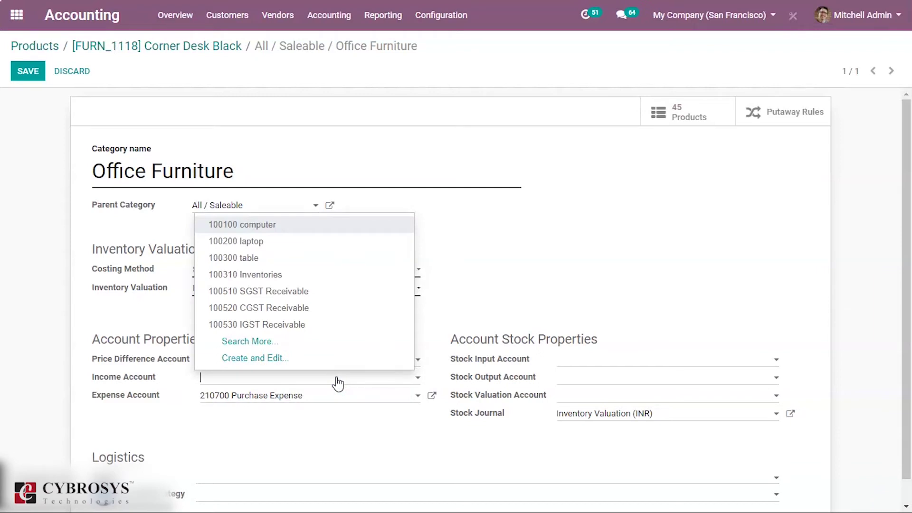
{"action": "type", "text": "m"}
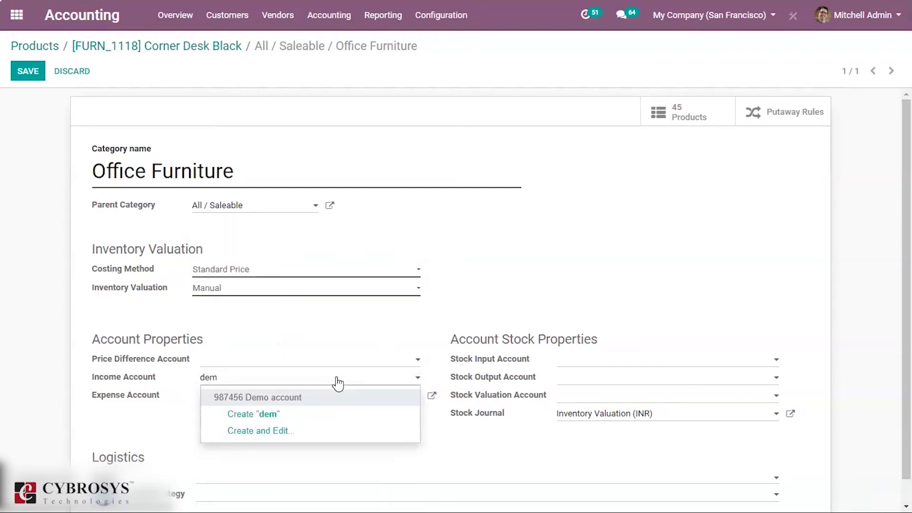
{"action": "left_click", "coordinate": [332, 399]}
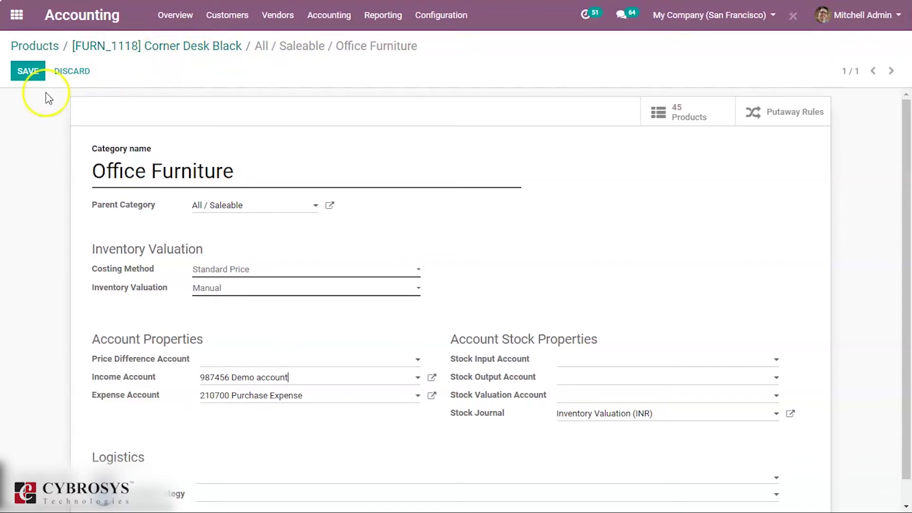
{"action": "left_click", "coordinate": [37, 72]}
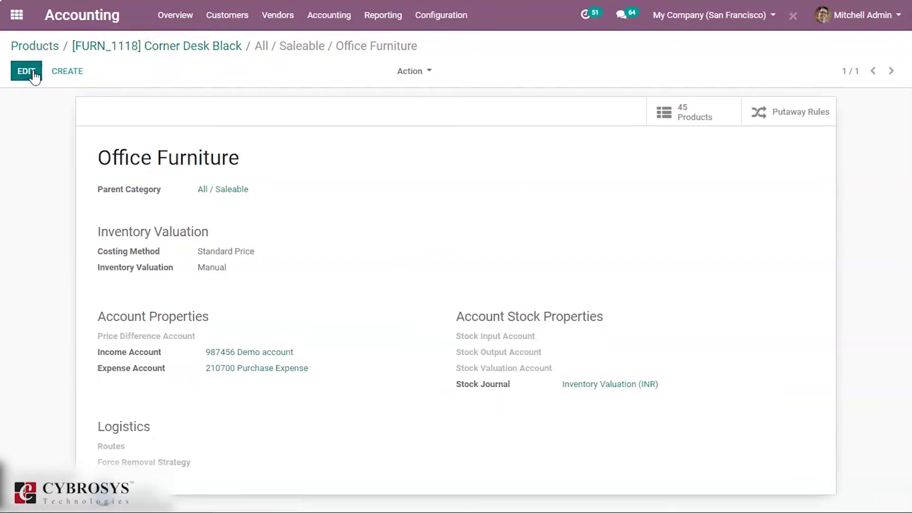
{"action": "left_click", "coordinate": [156, 49]}
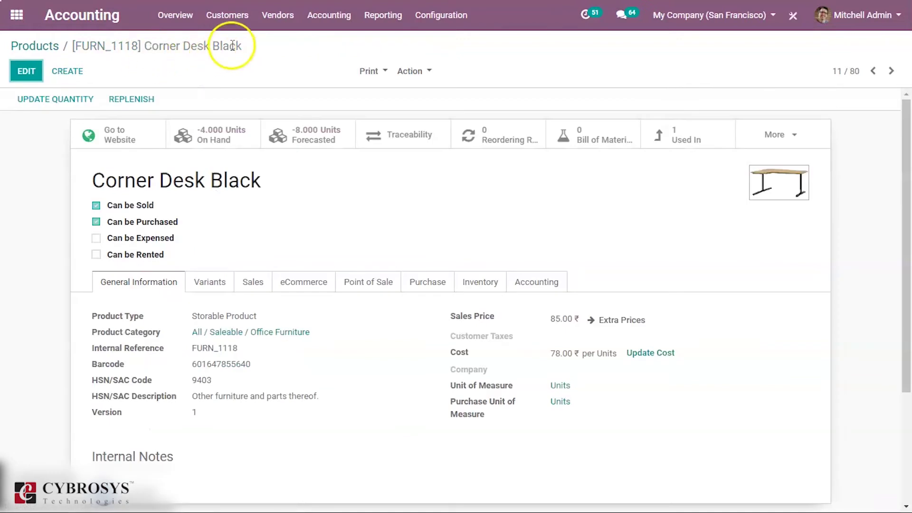
Step: Create a new customer invoice billed to Deco Addict
{"action": "left_click", "coordinate": [242, 21]}
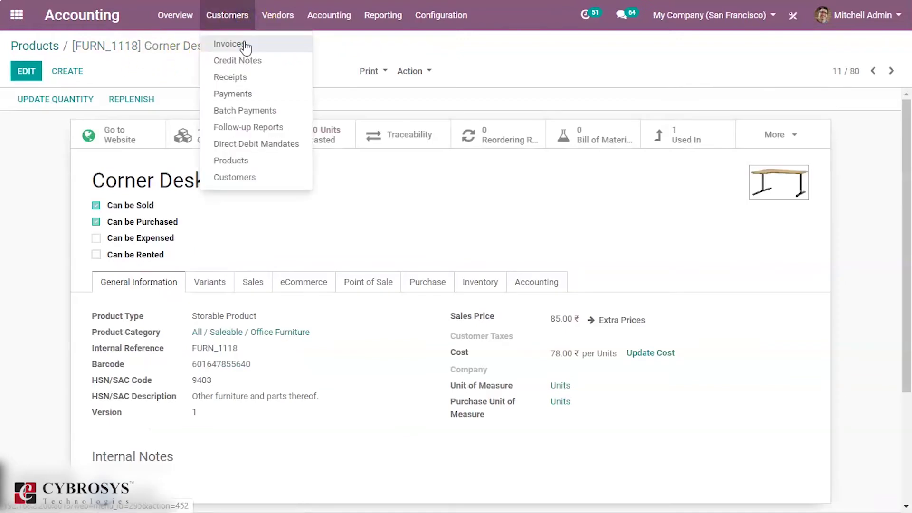
{"action": "left_click", "coordinate": [245, 44]}
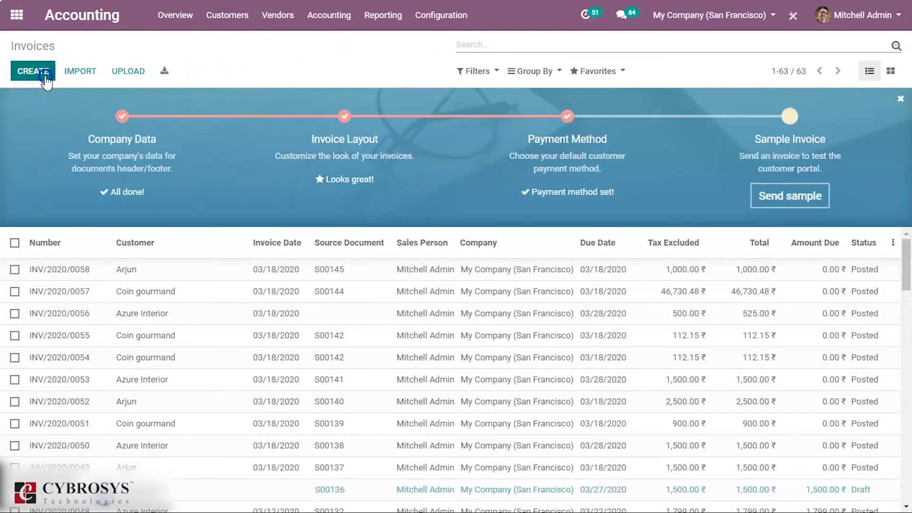
{"action": "left_click", "coordinate": [46, 77]}
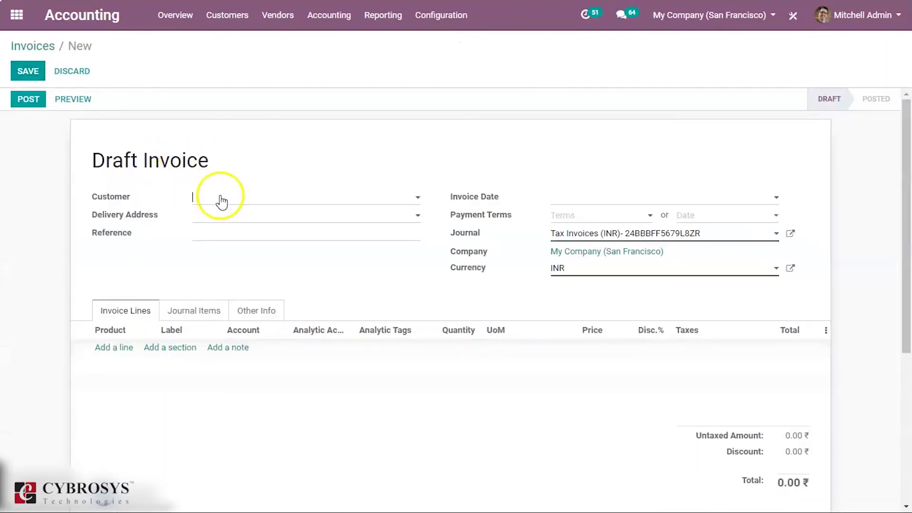
{"action": "left_click", "coordinate": [221, 198]}
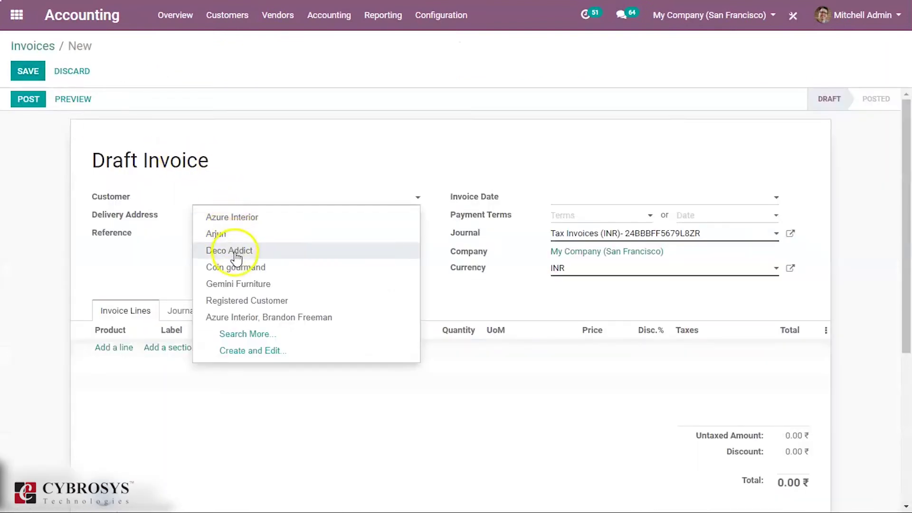
{"action": "left_click", "coordinate": [236, 250]}
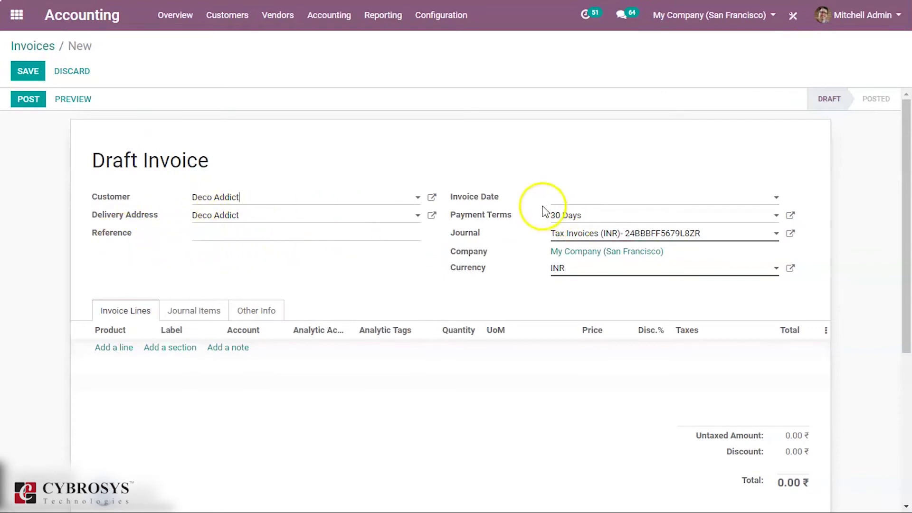
Step: Add a Corner Desk Black line to the invoice and post it
{"action": "left_click", "coordinate": [125, 346]}
{"action": "left_click", "coordinate": [123, 350]}
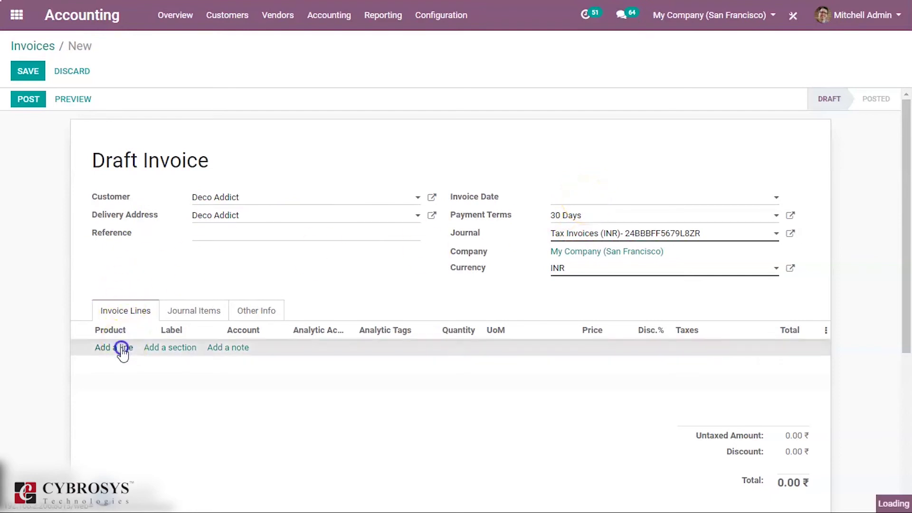
{"action": "left_click", "coordinate": [123, 350]}
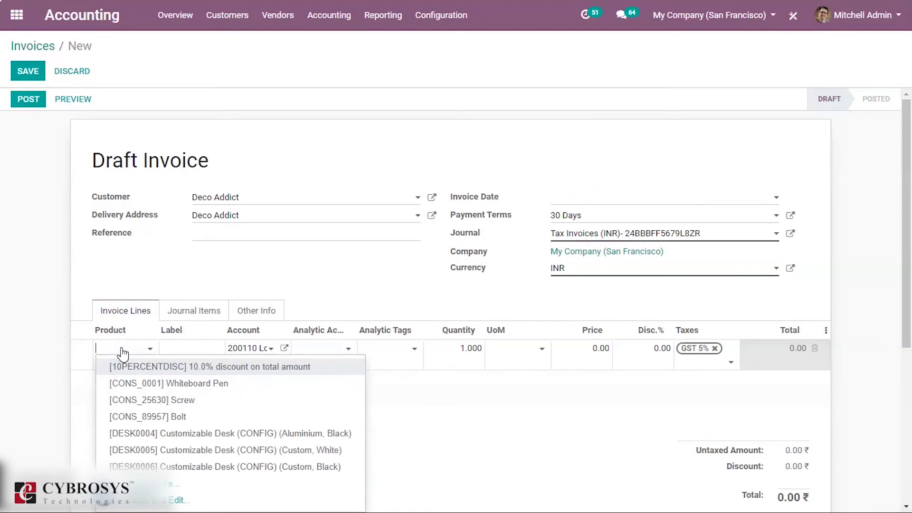
{"action": "type", "text": "corn"}
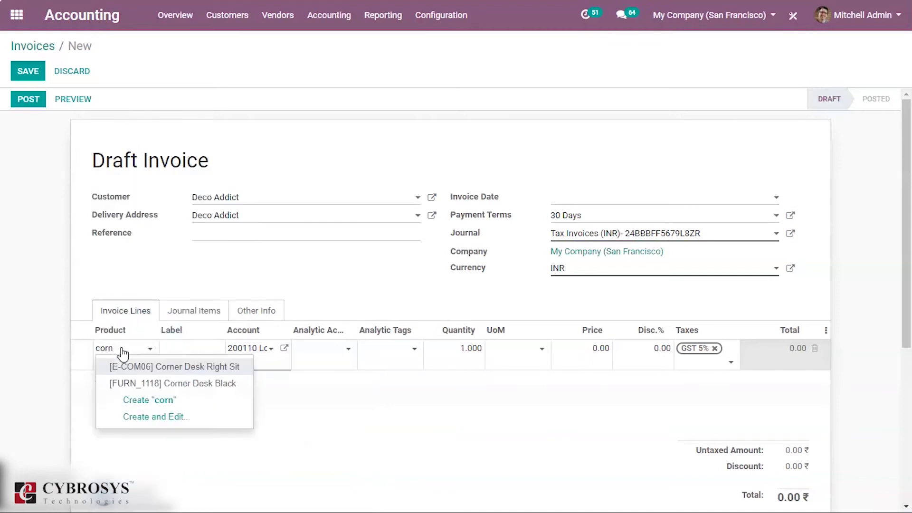
{"action": "left_click", "coordinate": [173, 383]}
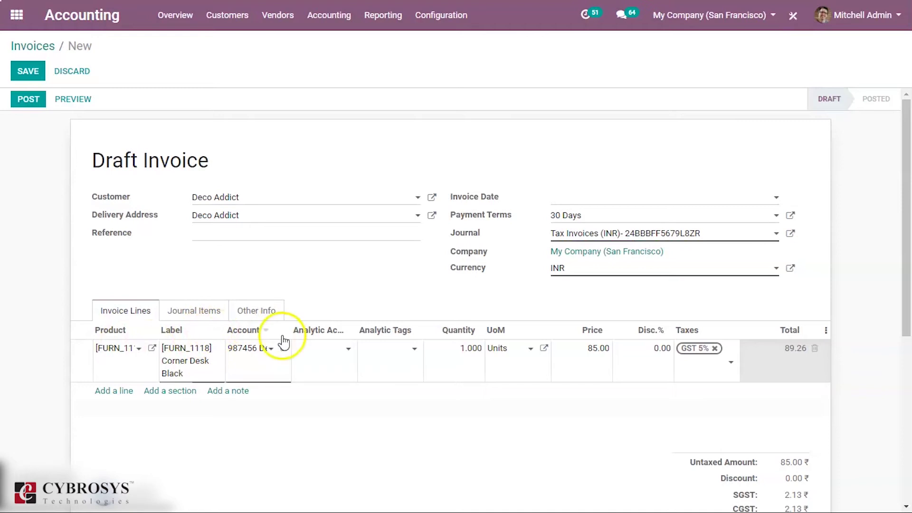
{"action": "left_click_drag", "start_coordinate": [286, 324], "coordinate": [338, 326]}
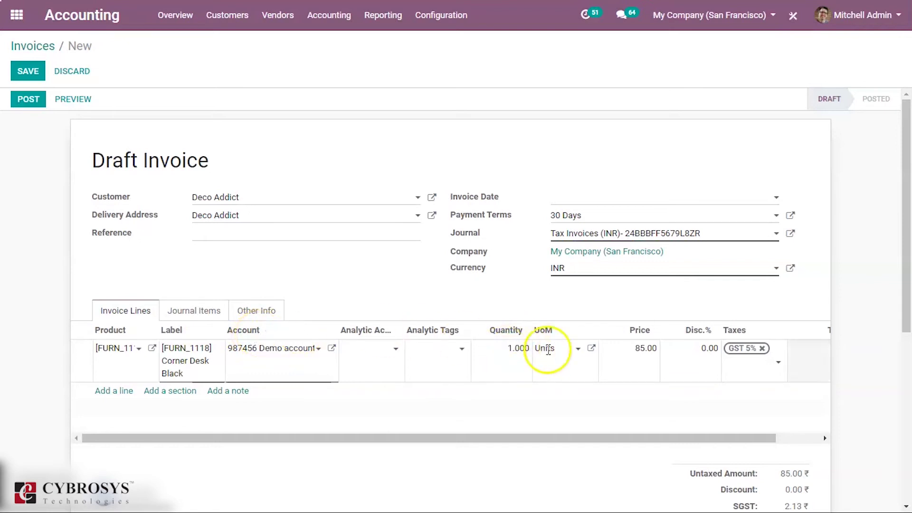
{"action": "left_click", "coordinate": [28, 92]}
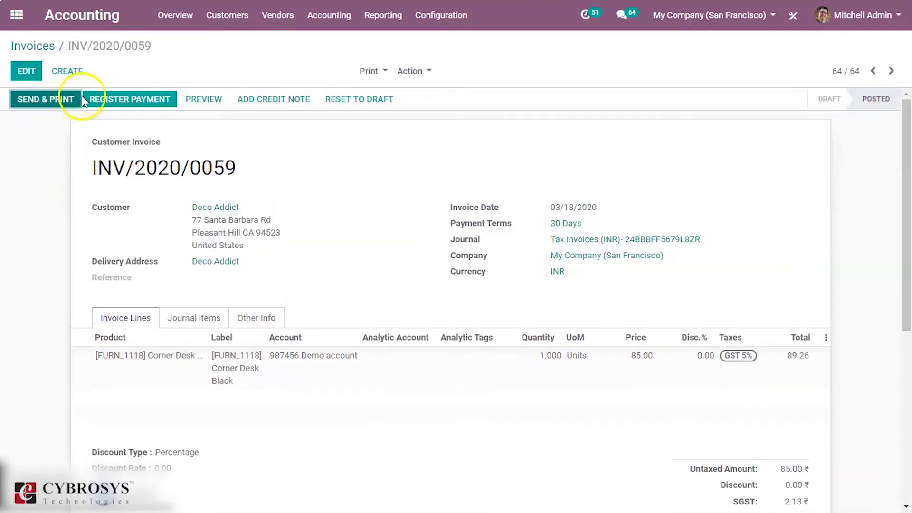
Step: Register and validate the 89.26 payment so INV/2020/0059 is marked Paid
{"action": "left_click", "coordinate": [101, 99]}
{"action": "left_click", "coordinate": [145, 210]}
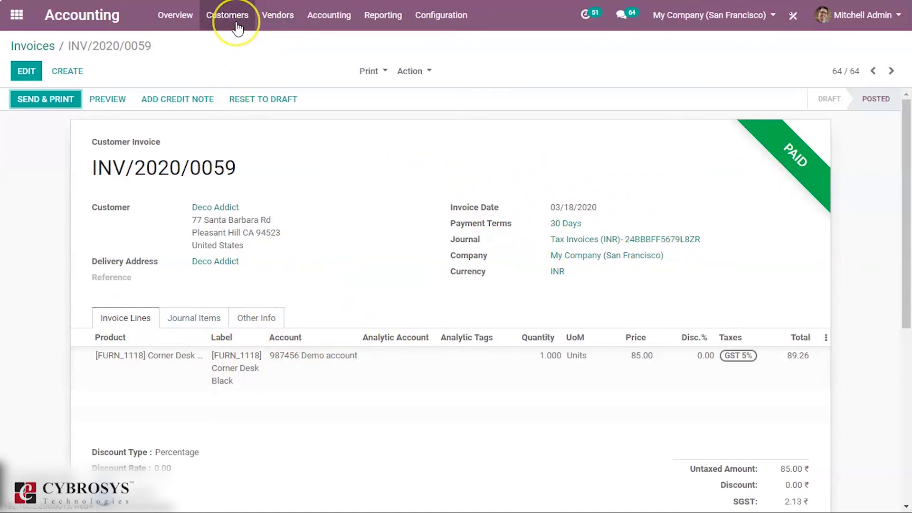
{"action": "left_click", "coordinate": [290, 18]}
Step: Open the Chart of Accounts and filter it with a 'de' search
{"action": "mouse_move", "coordinate": [407, 28]}
{"action": "mouse_move", "coordinate": [438, 16]}
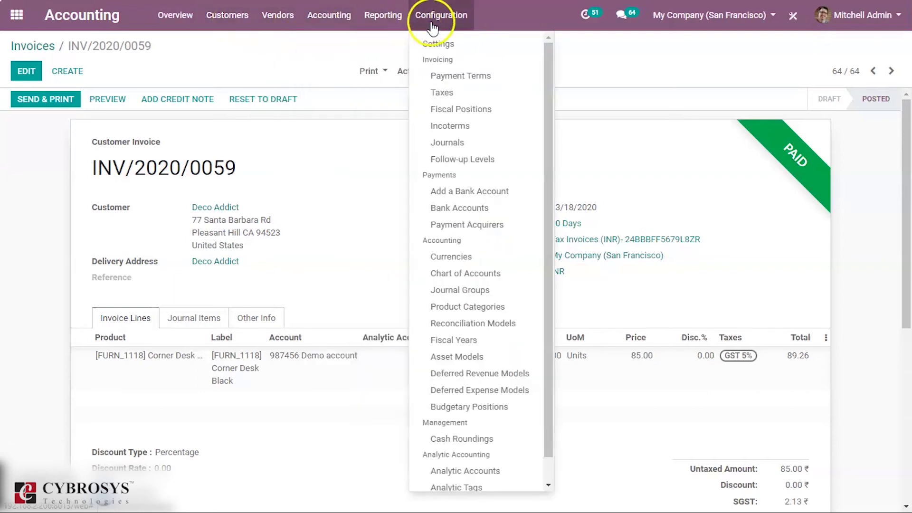
{"action": "left_click", "coordinate": [468, 269]}
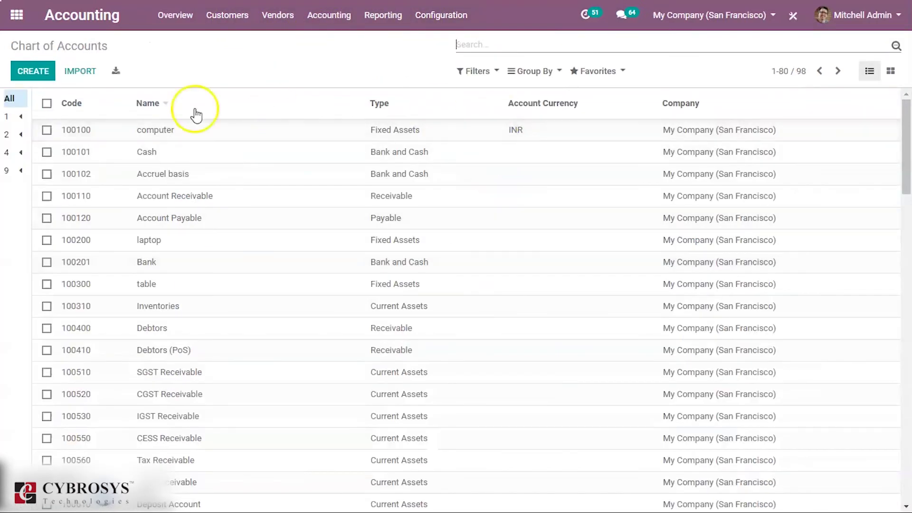
{"action": "left_click", "coordinate": [475, 45]}
{"action": "type", "text": "demo"}
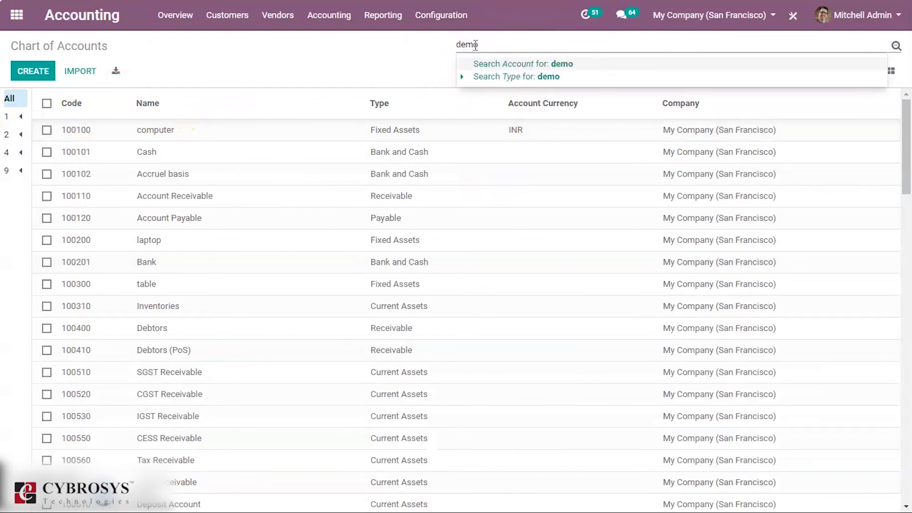
{"action": "key", "text": "Return"}
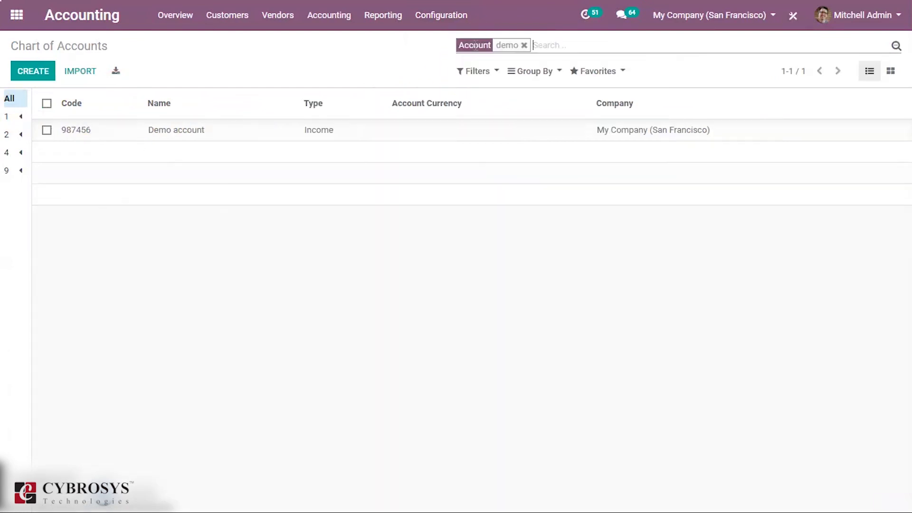
Step: Try deleting the Demo account and dismiss the journal-items error
{"action": "left_click", "coordinate": [47, 129]}
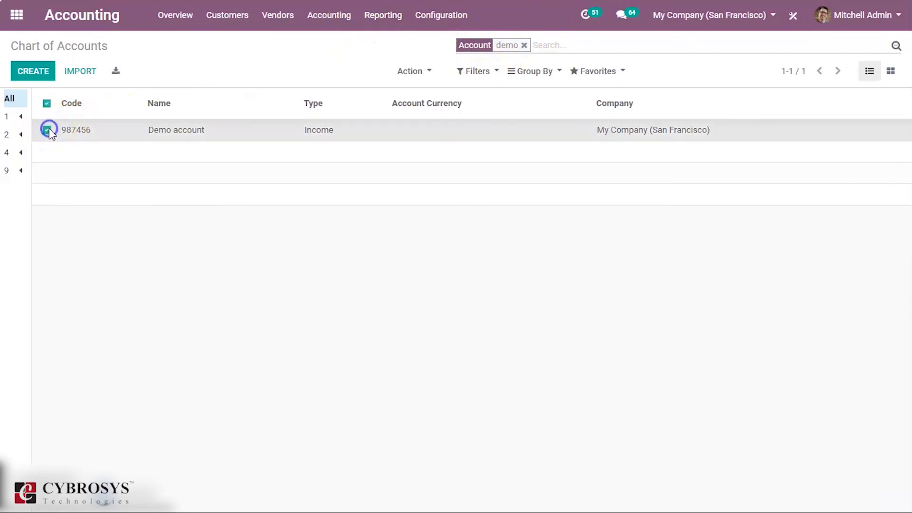
{"action": "left_click", "coordinate": [400, 72]}
{"action": "left_click", "coordinate": [408, 114]}
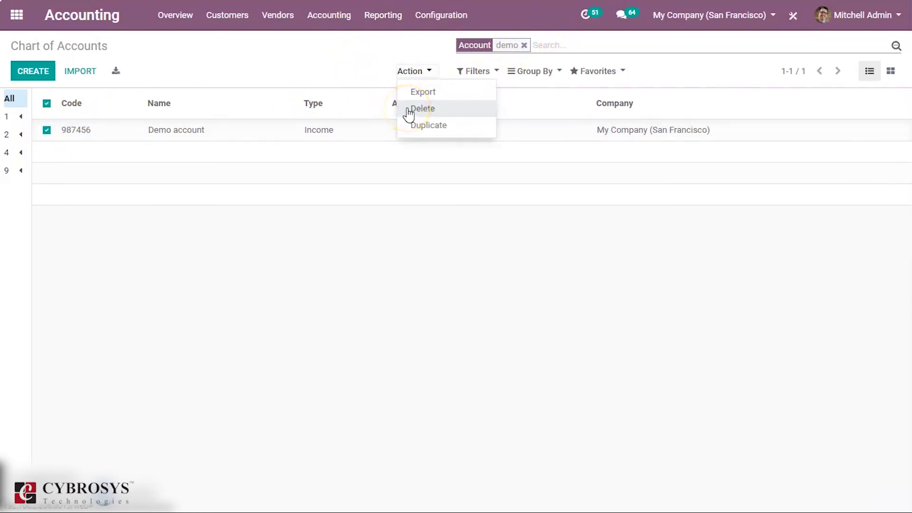
{"action": "left_click", "coordinate": [424, 113]}
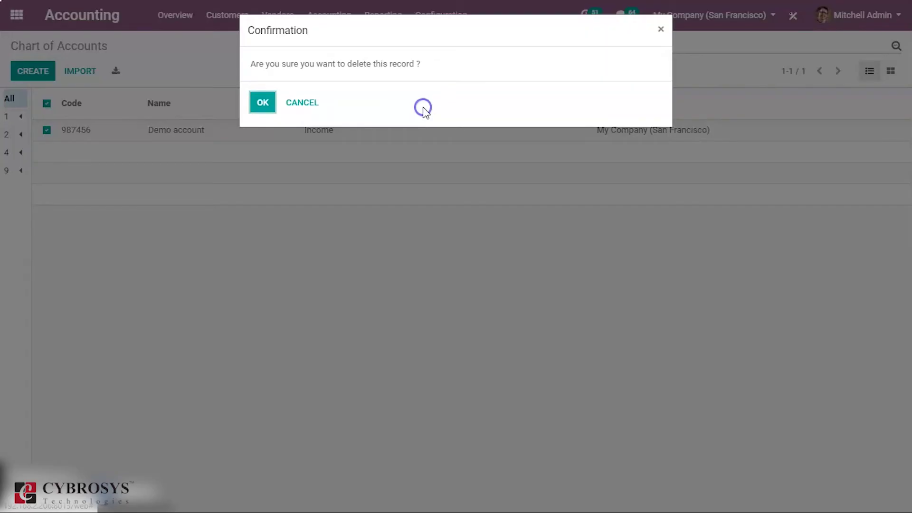
{"action": "left_click", "coordinate": [262, 103]}
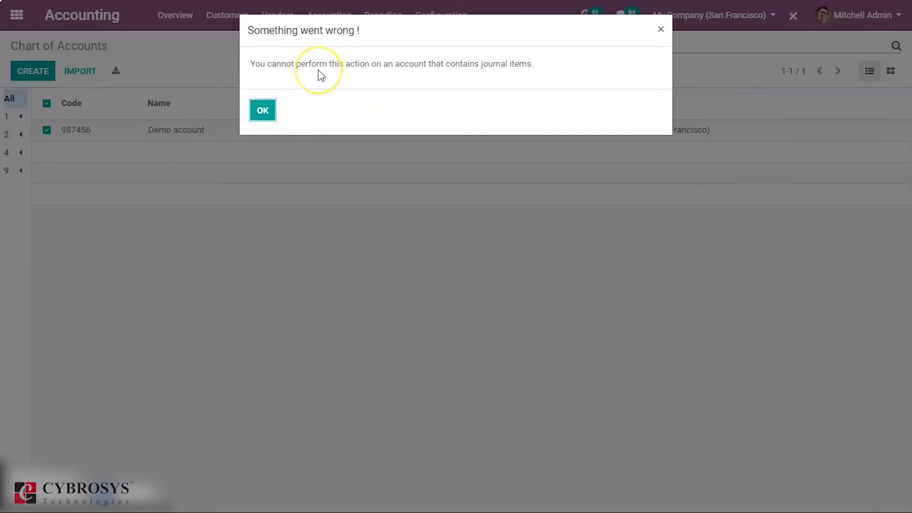
{"action": "left_click", "coordinate": [263, 111]}
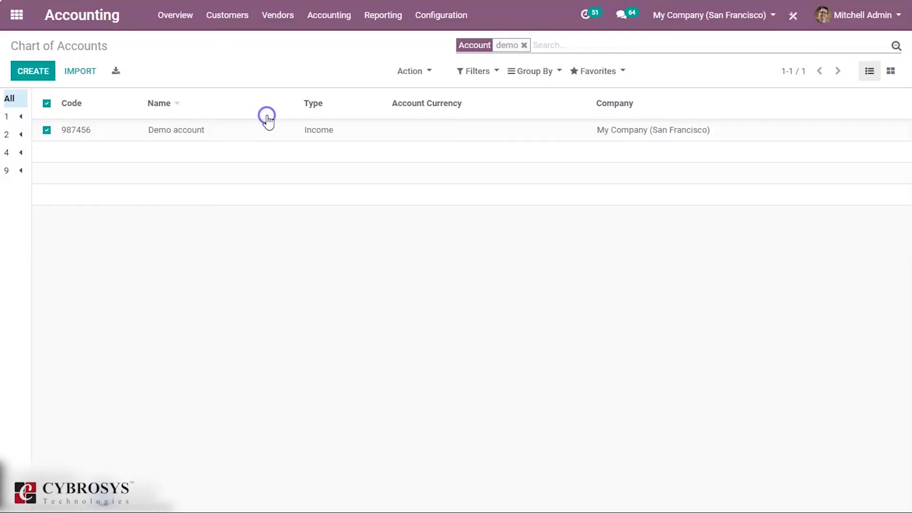
Step: Find 987456 Demo account with a 'demo' search, tick Deprecated and save
{"action": "left_click", "coordinate": [525, 45]}
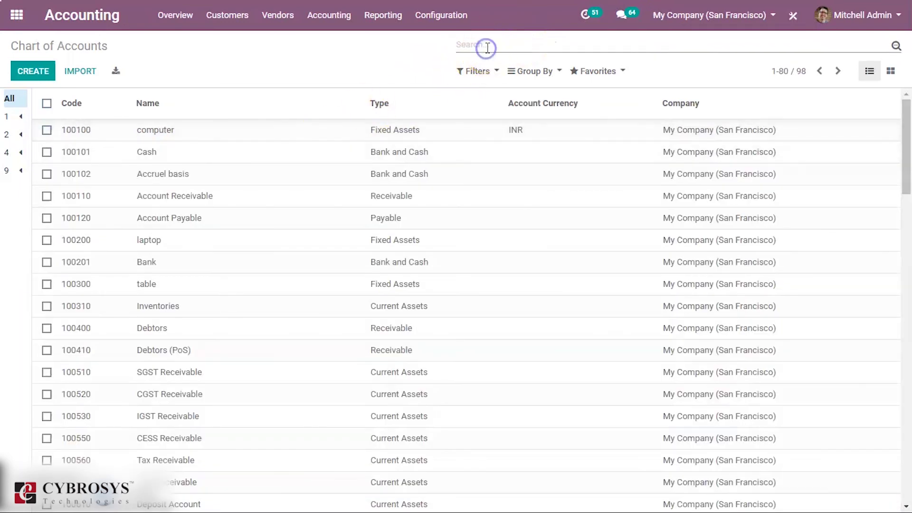
{"action": "type", "text": "de"}
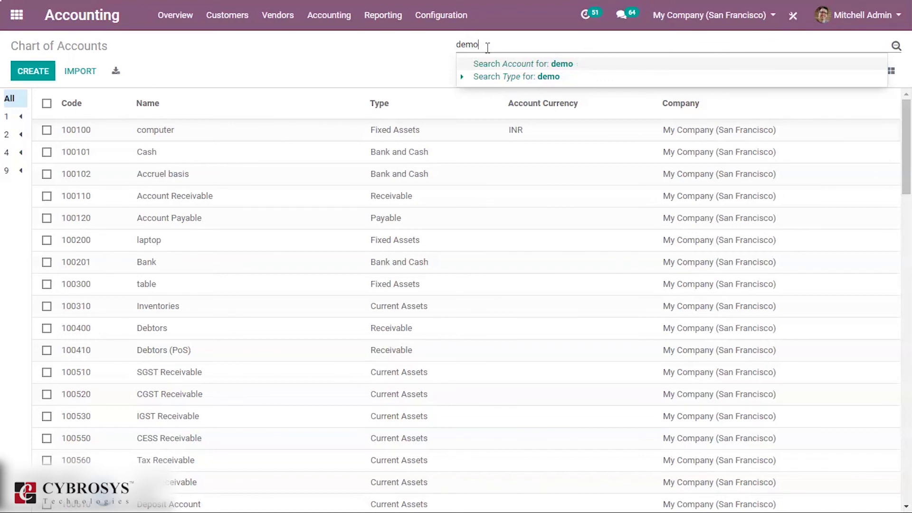
{"action": "type", "text": "mo"}
{"action": "key", "text": "Return"}
{"action": "left_click", "coordinate": [159, 128]}
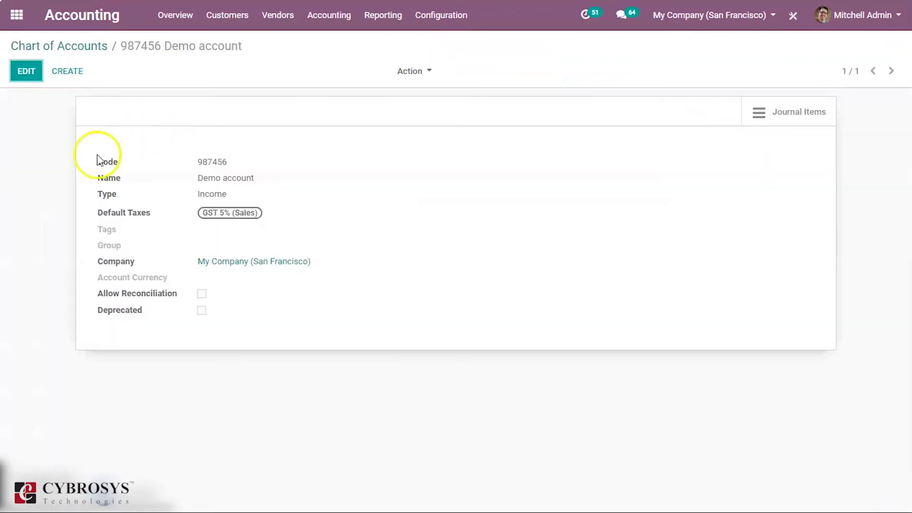
{"action": "left_click", "coordinate": [38, 75]}
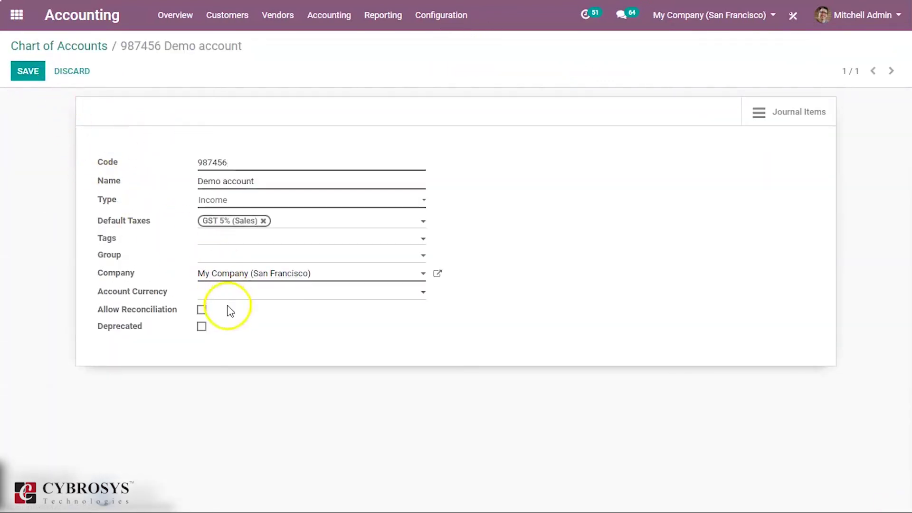
{"action": "left_click", "coordinate": [202, 327]}
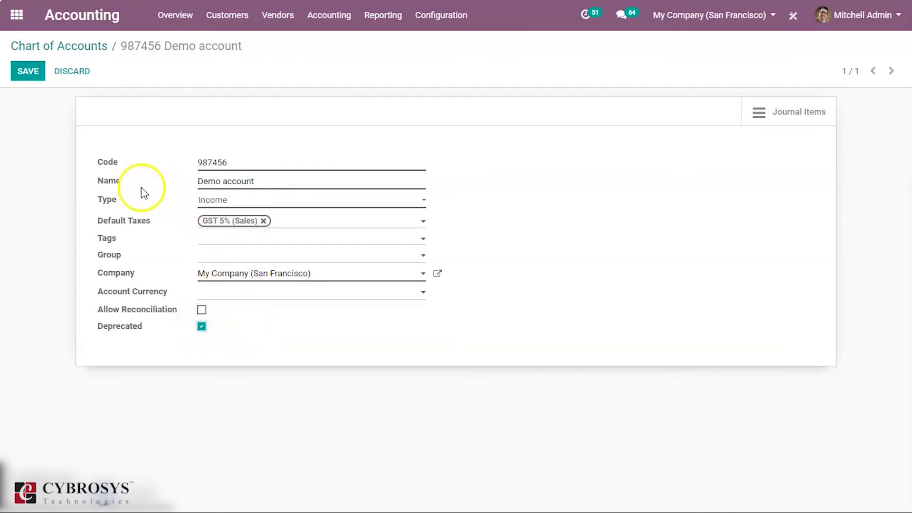
{"action": "left_click", "coordinate": [32, 72]}
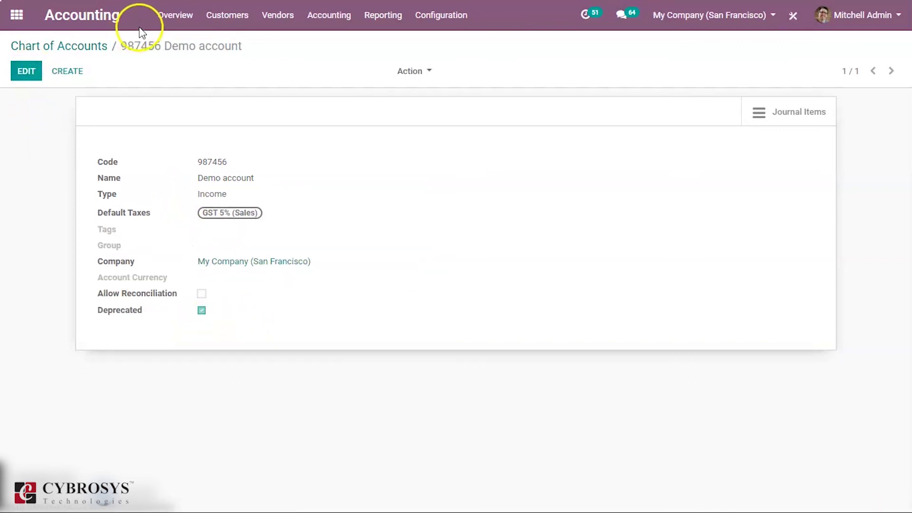
{"action": "left_click", "coordinate": [223, 21]}
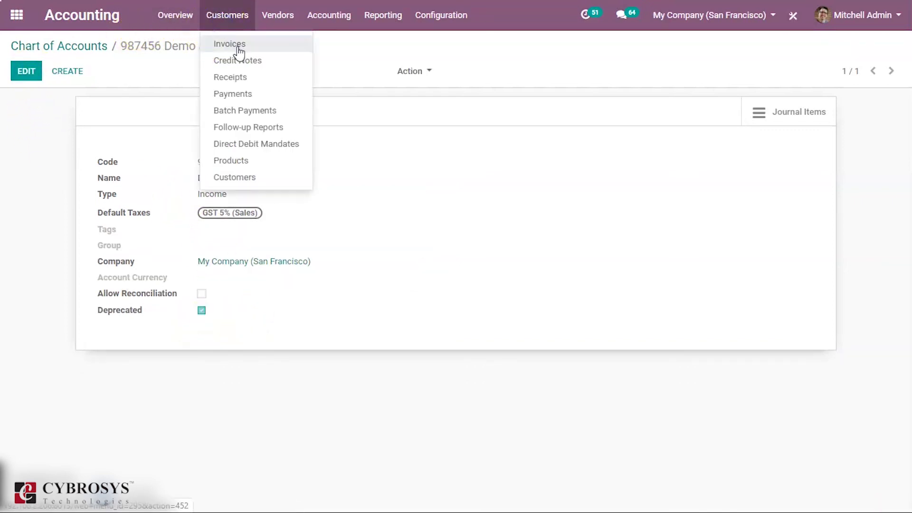
Step: Create a new customer invoice for Azure Interior with a Corner Desk Black line
{"action": "left_click", "coordinate": [238, 45]}
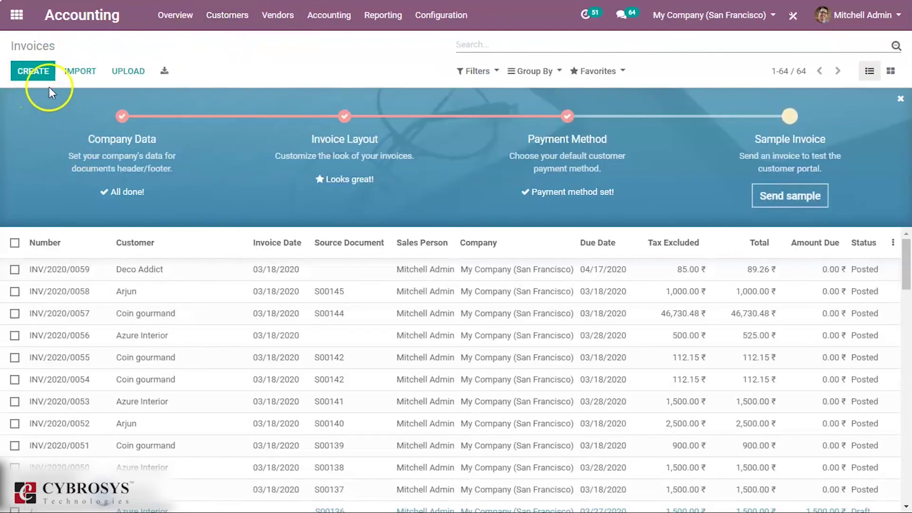
{"action": "left_click", "coordinate": [42, 79]}
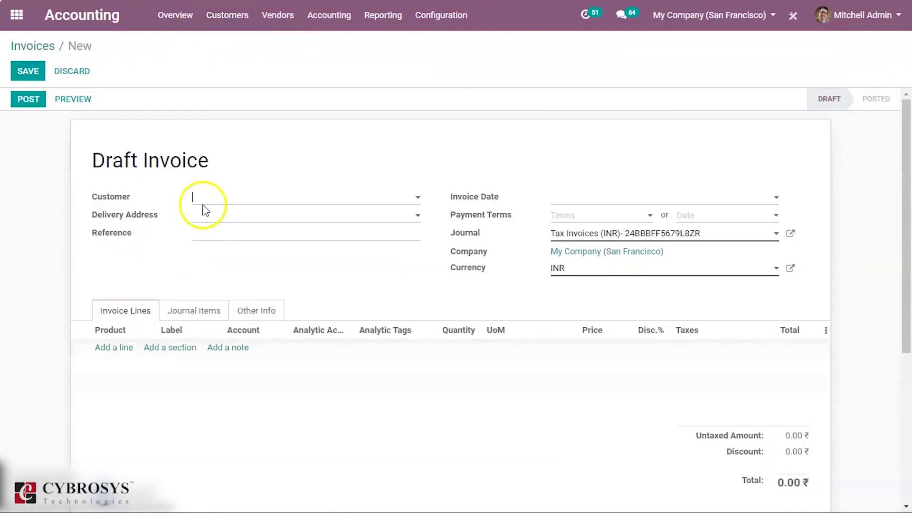
{"action": "left_click", "coordinate": [210, 198]}
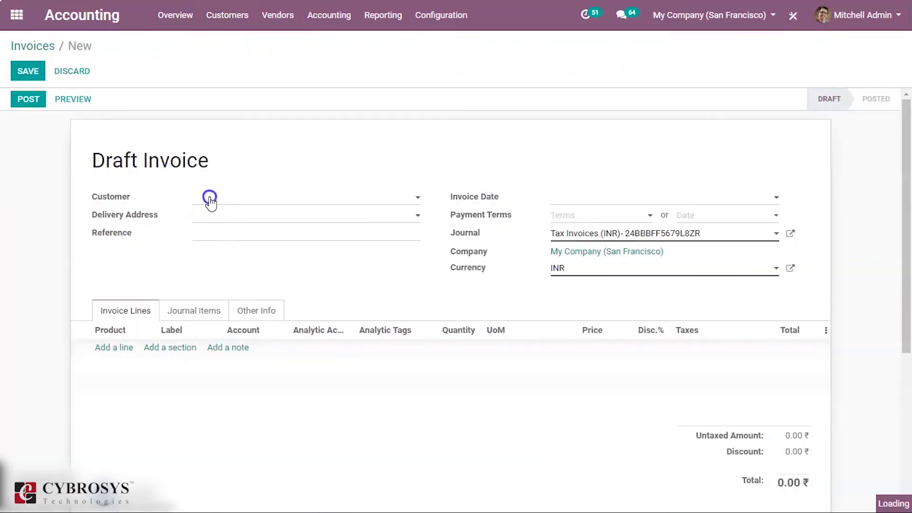
{"action": "left_click", "coordinate": [232, 220]}
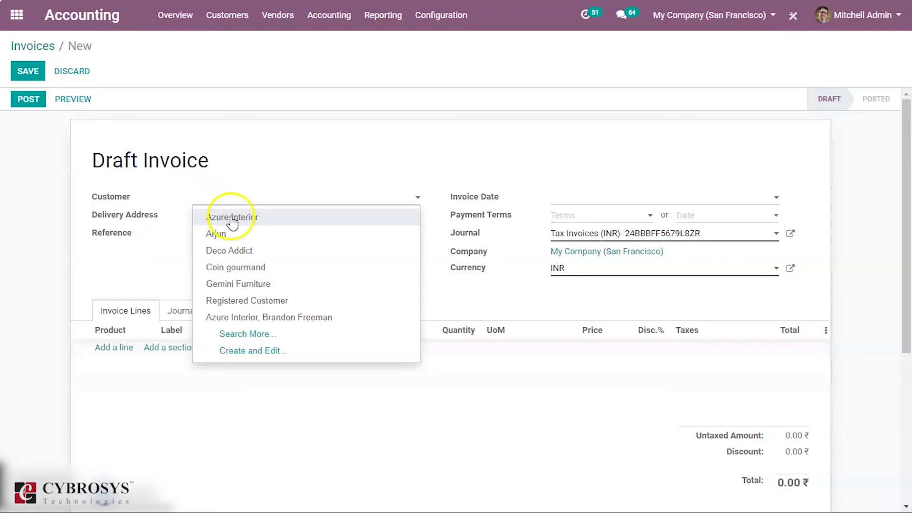
{"action": "left_click", "coordinate": [107, 350]}
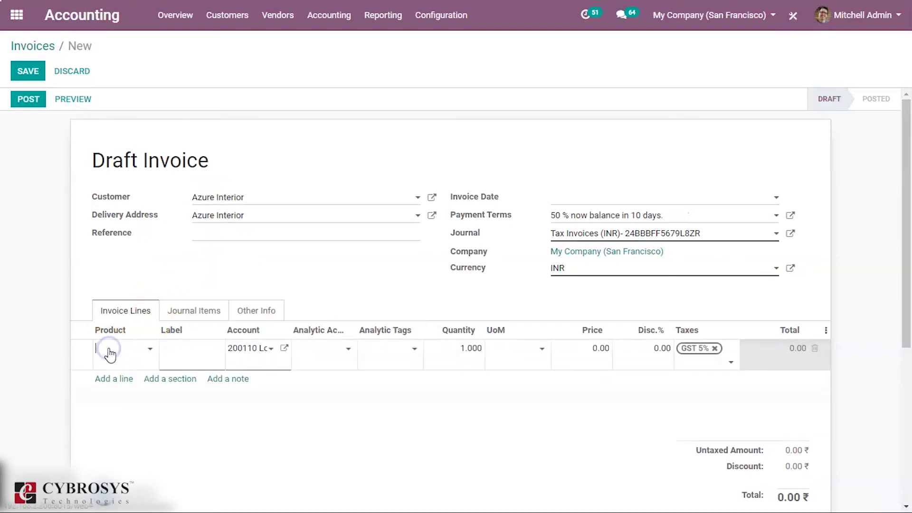
{"action": "type", "text": "corn"}
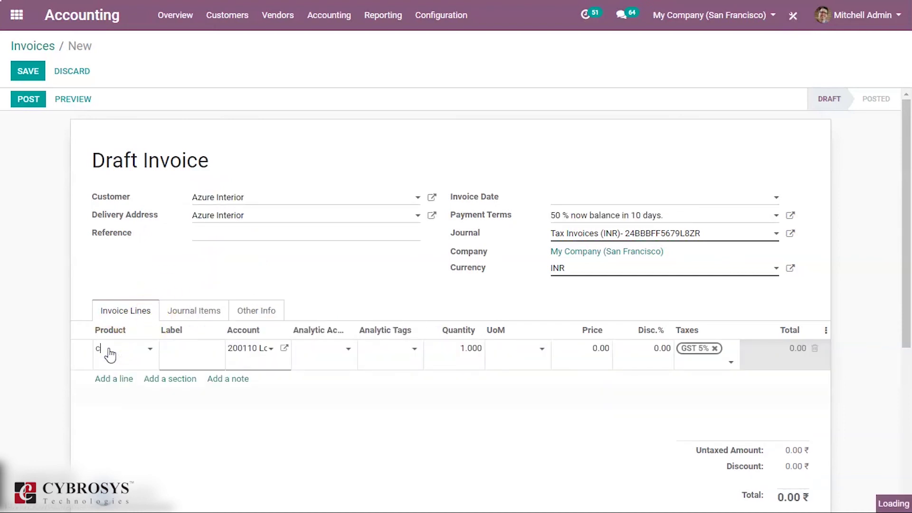
{"action": "left_click", "coordinate": [177, 383]}
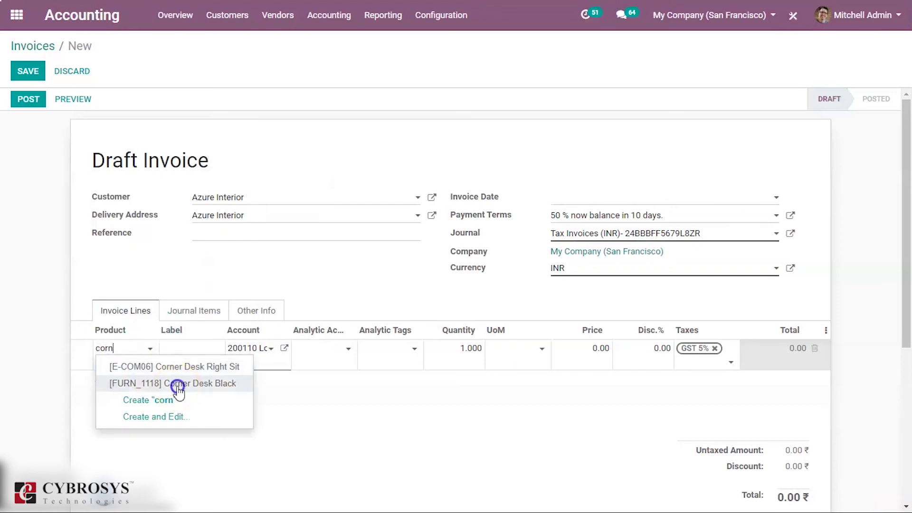
Step: Post the invoice, which is blocked because account 987456 Demo account is deprecated
{"action": "left_click", "coordinate": [150, 342]}
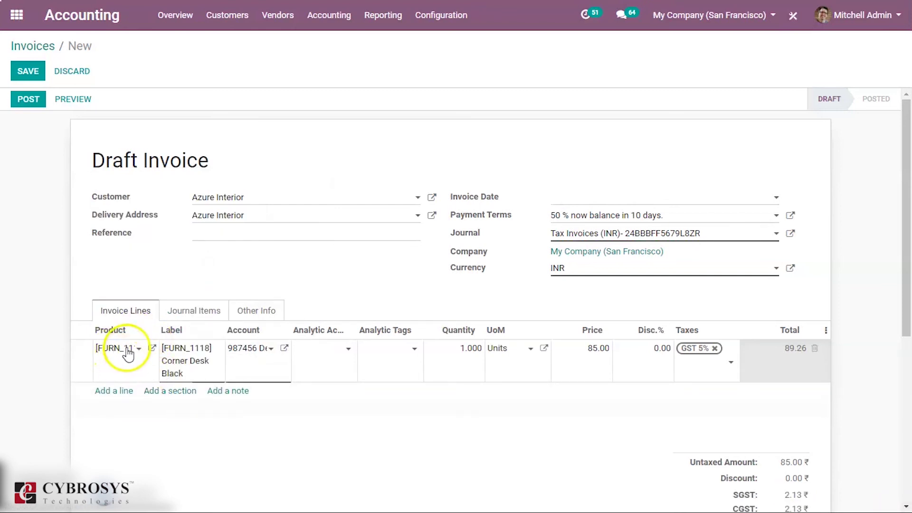
{"action": "left_click_drag", "start_coordinate": [290, 328], "coordinate": [355, 326]}
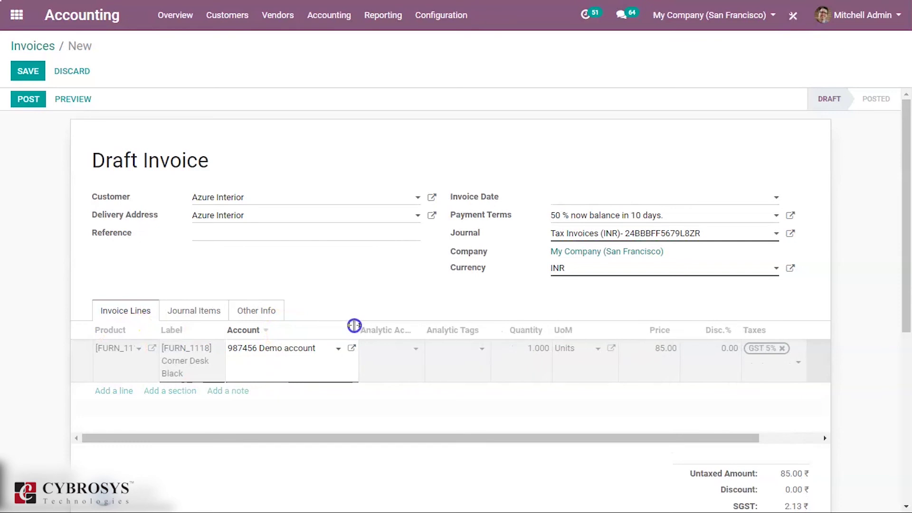
{"action": "left_click", "coordinate": [34, 98]}
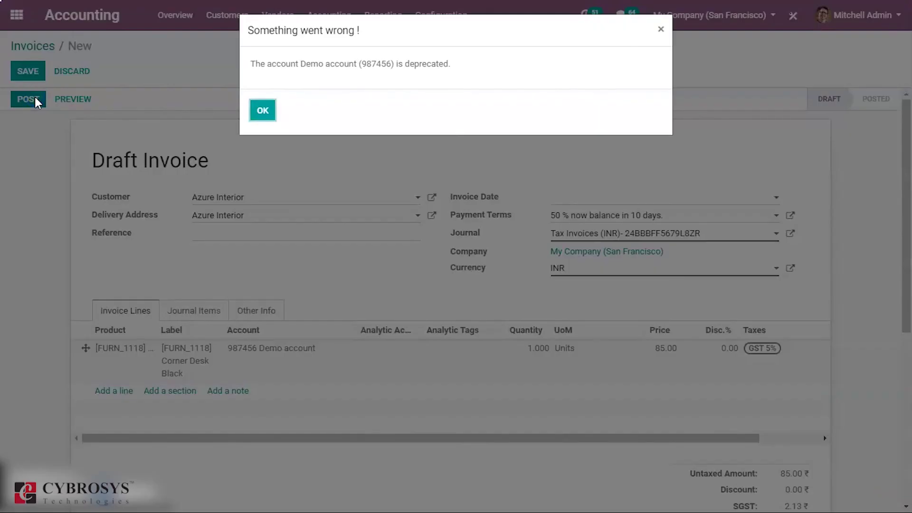